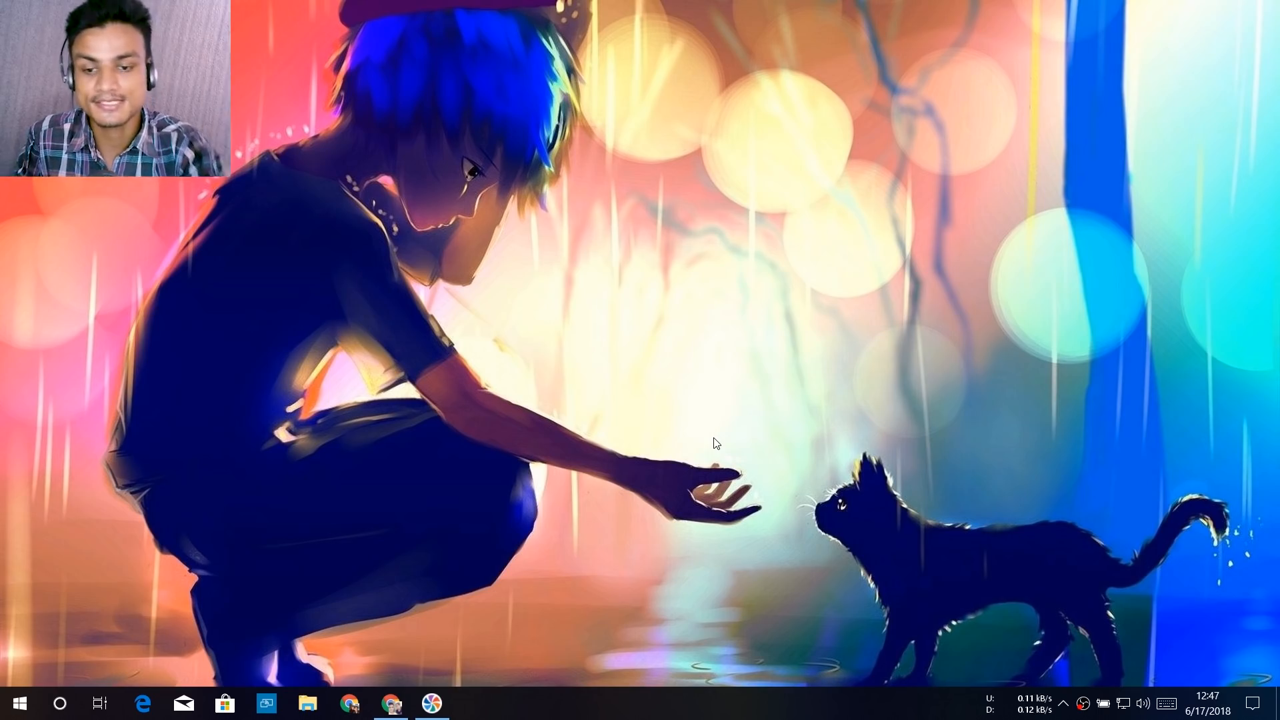
Switch to Chrome and download Rufus 3.0 (rufus-3.0.exe) from the Download section of the Rufus website.
left_click(391, 703)
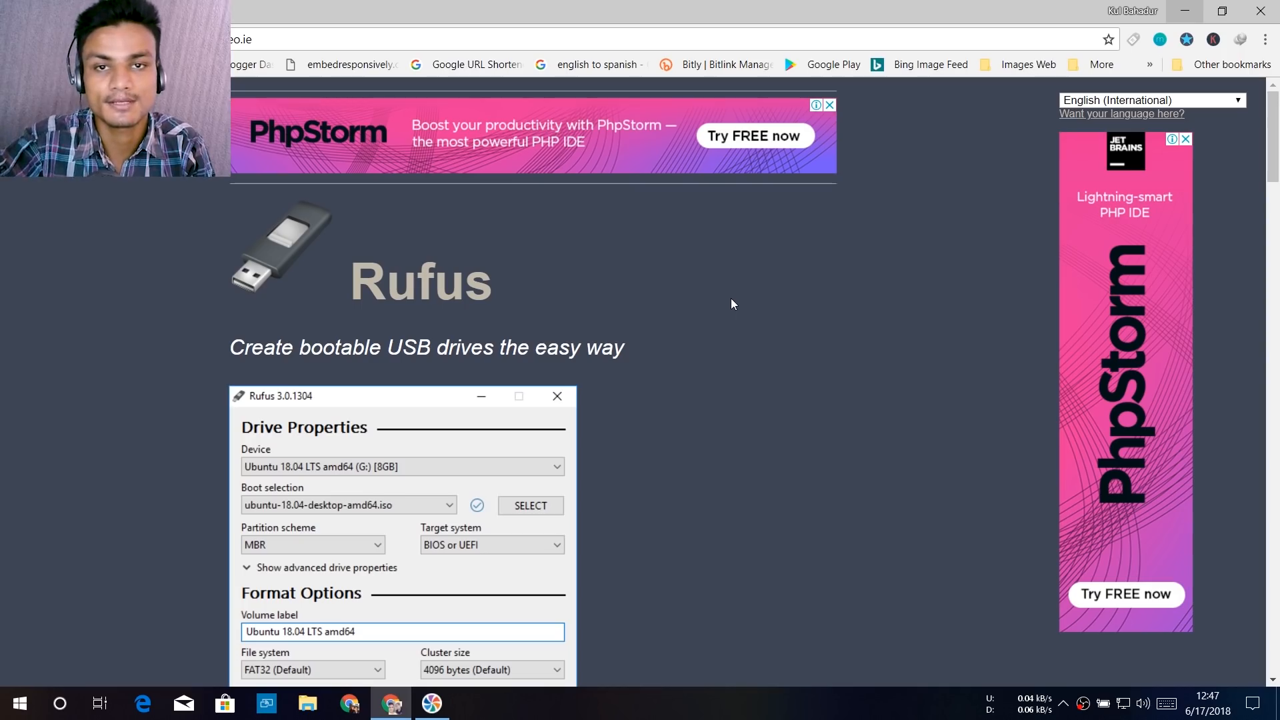
scroll(726, 330, "down", 3)
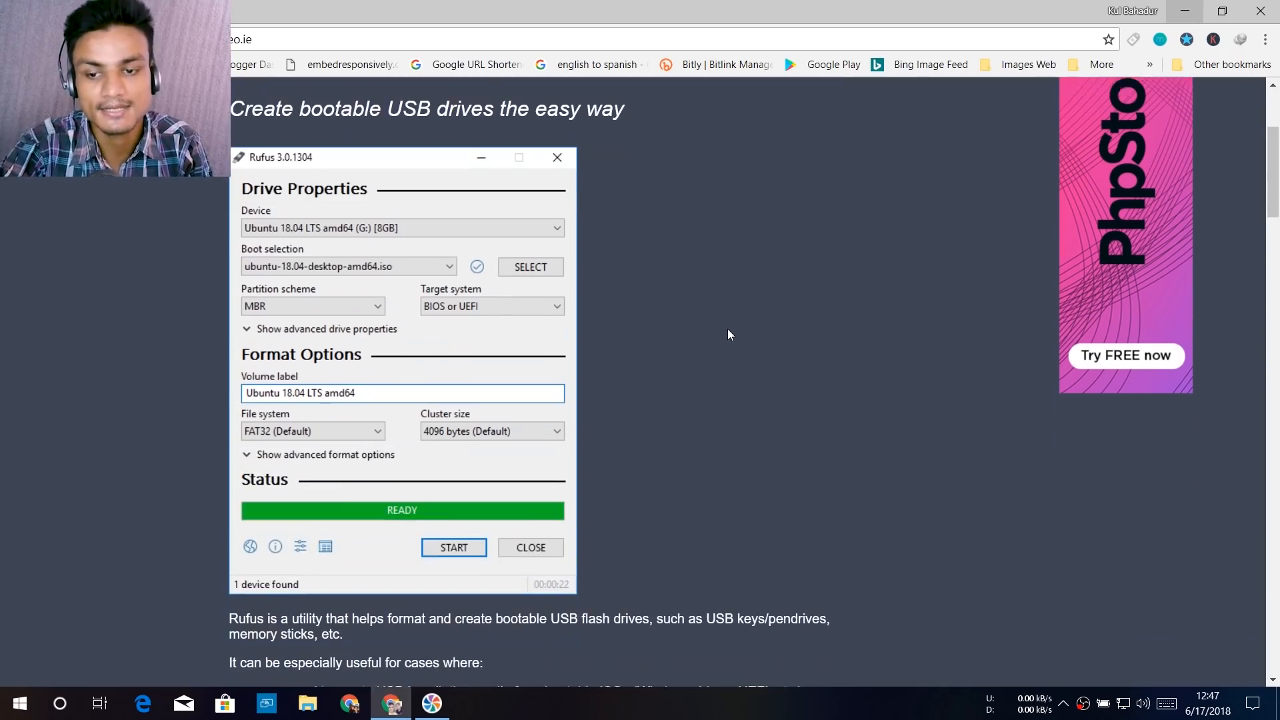
scroll(729, 319, "down", 7)
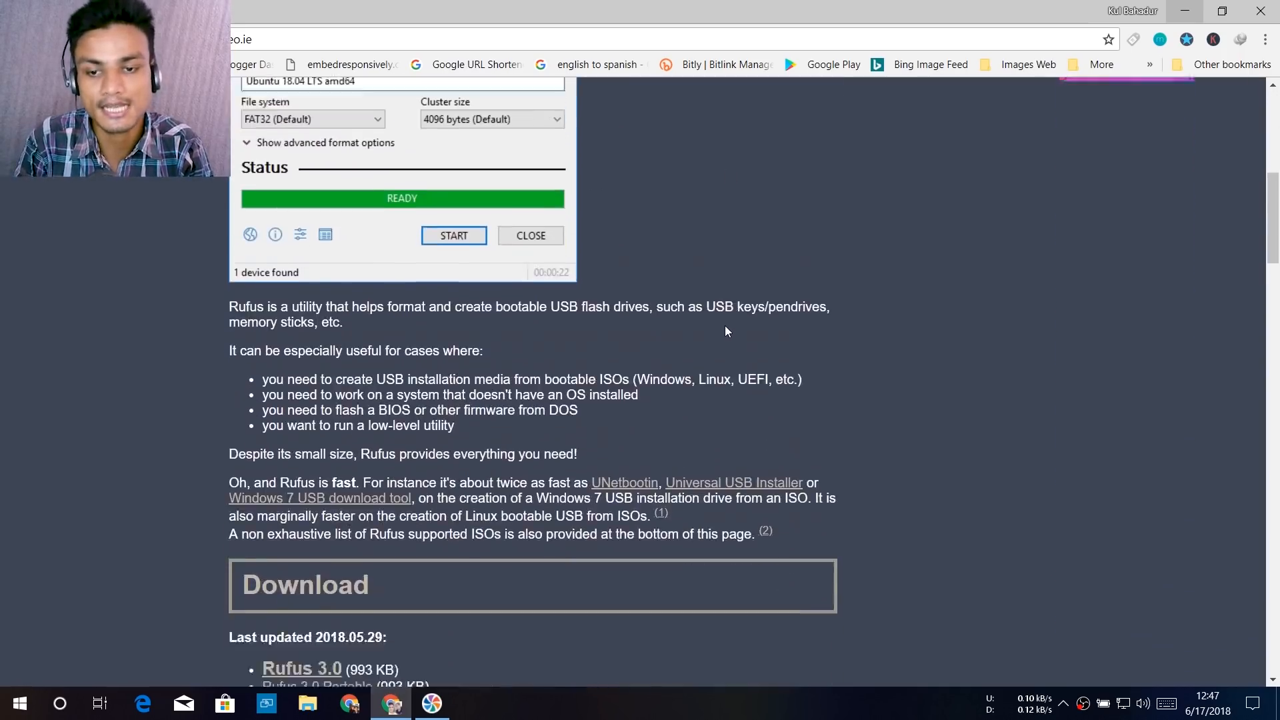
left_click_drag(429, 310, 232, 305)
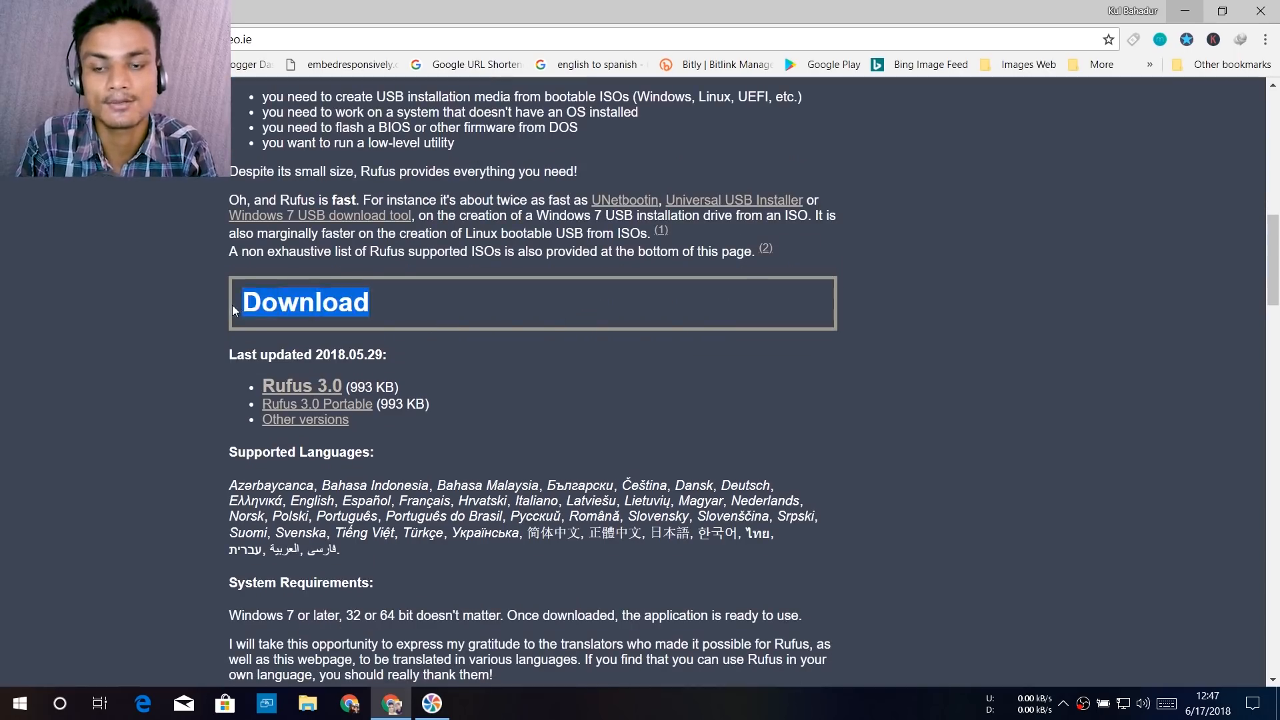
left_click(459, 316)
scroll(421, 247, "down", 2)
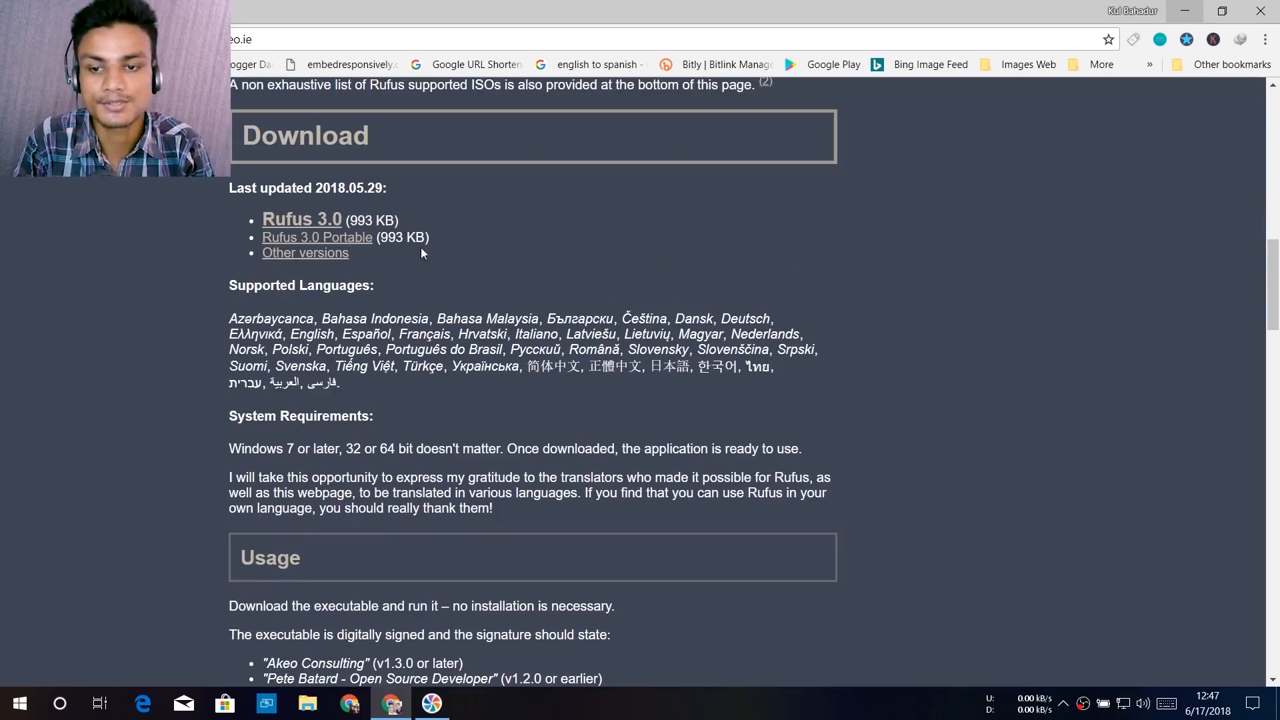
left_click(286, 221)
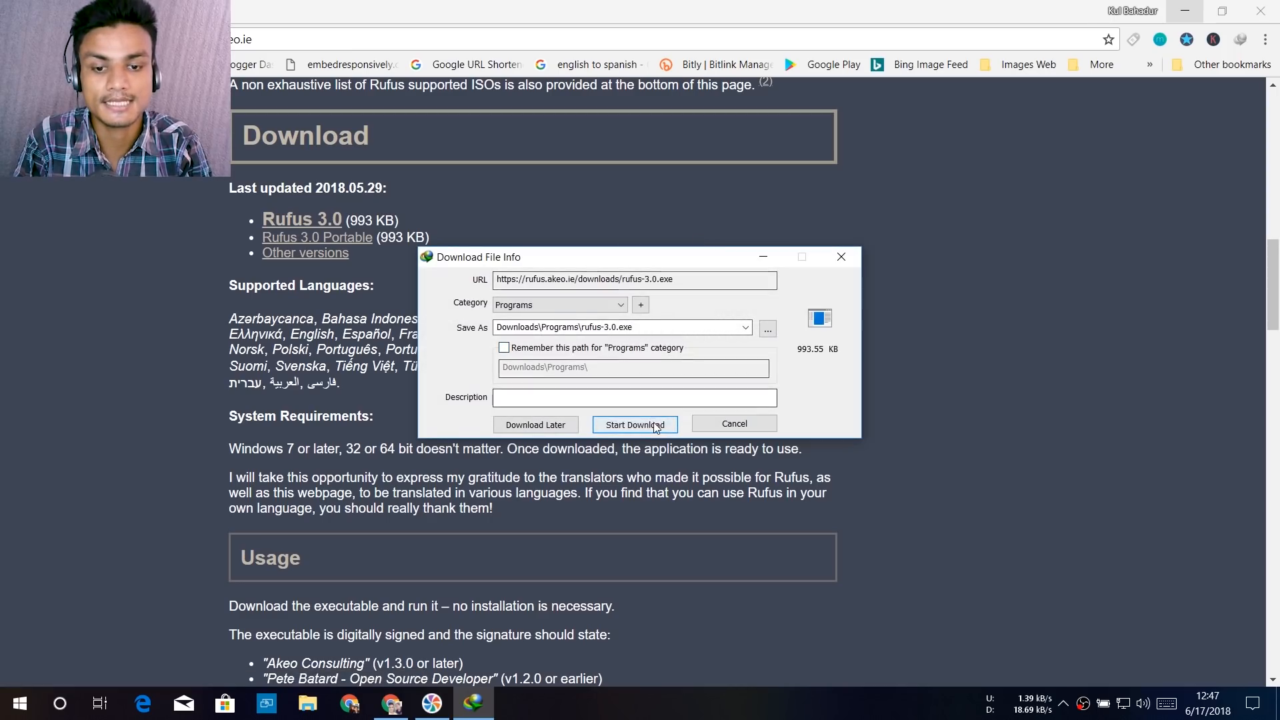
left_click(635, 425)
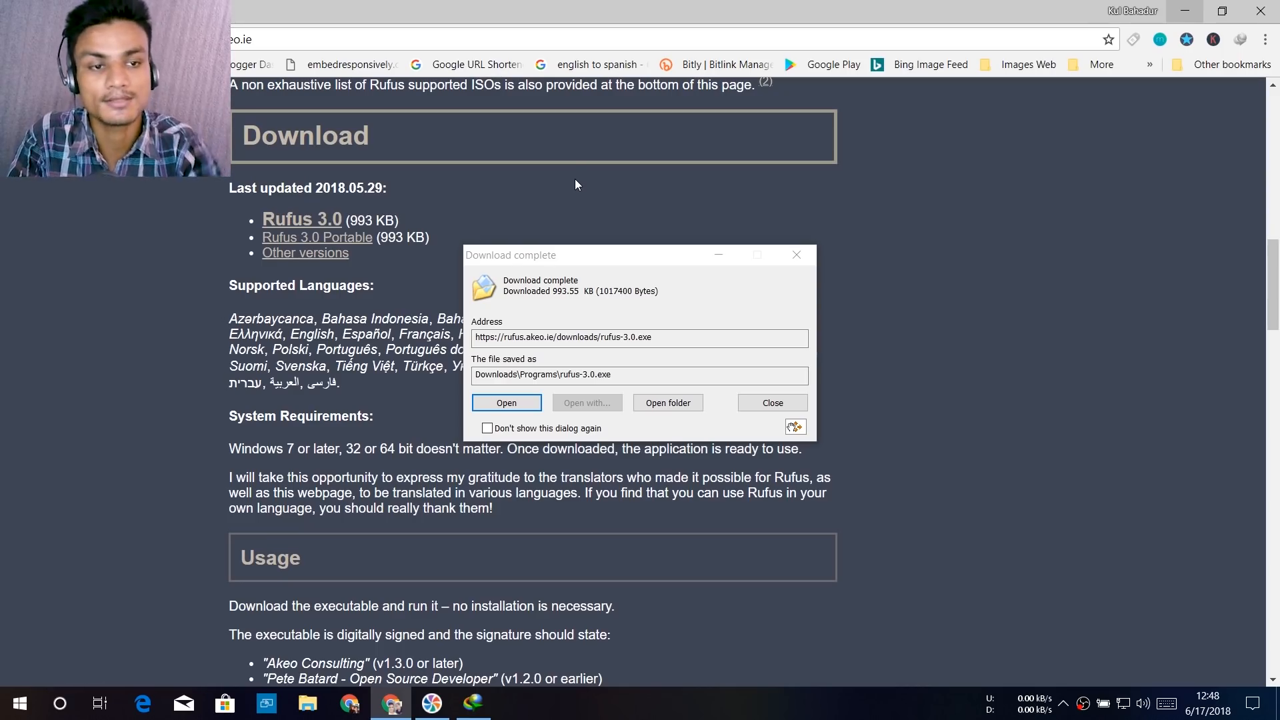
Minimize the browser, launch the downloaded rufus-3.0.exe and reposition the Rufus window on the desktop.
left_click(1185, 11)
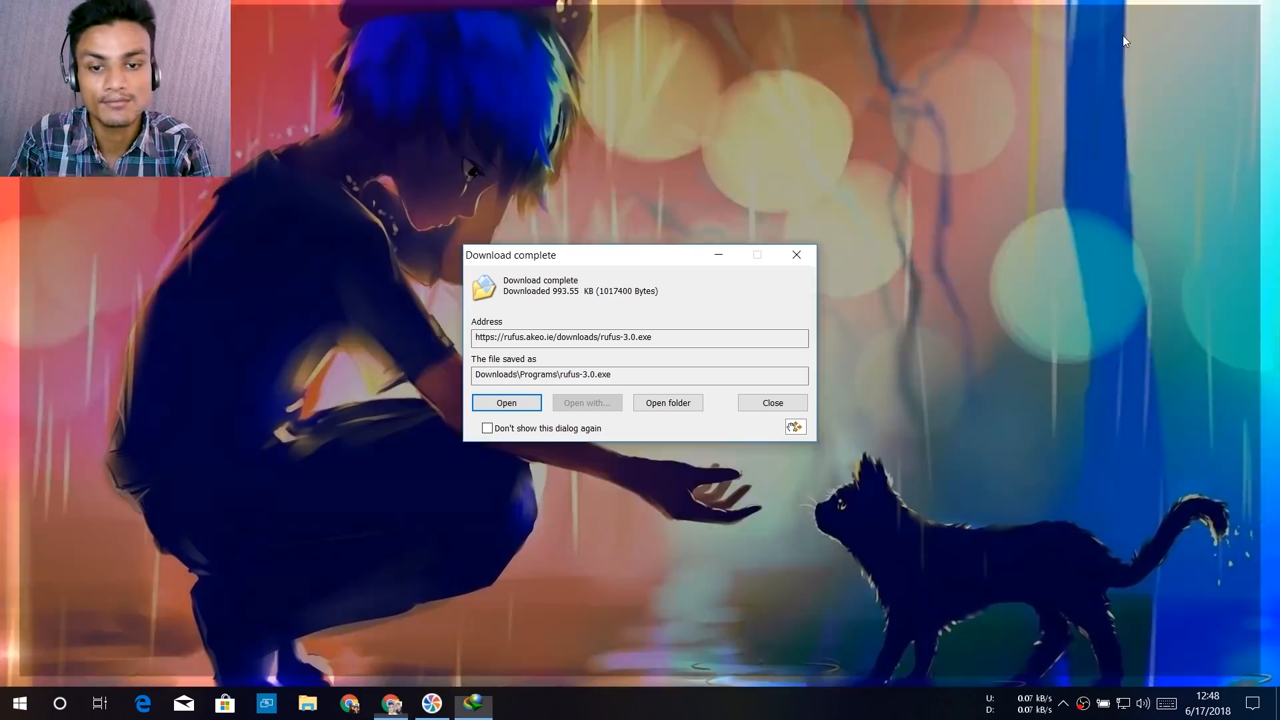
left_click(517, 402)
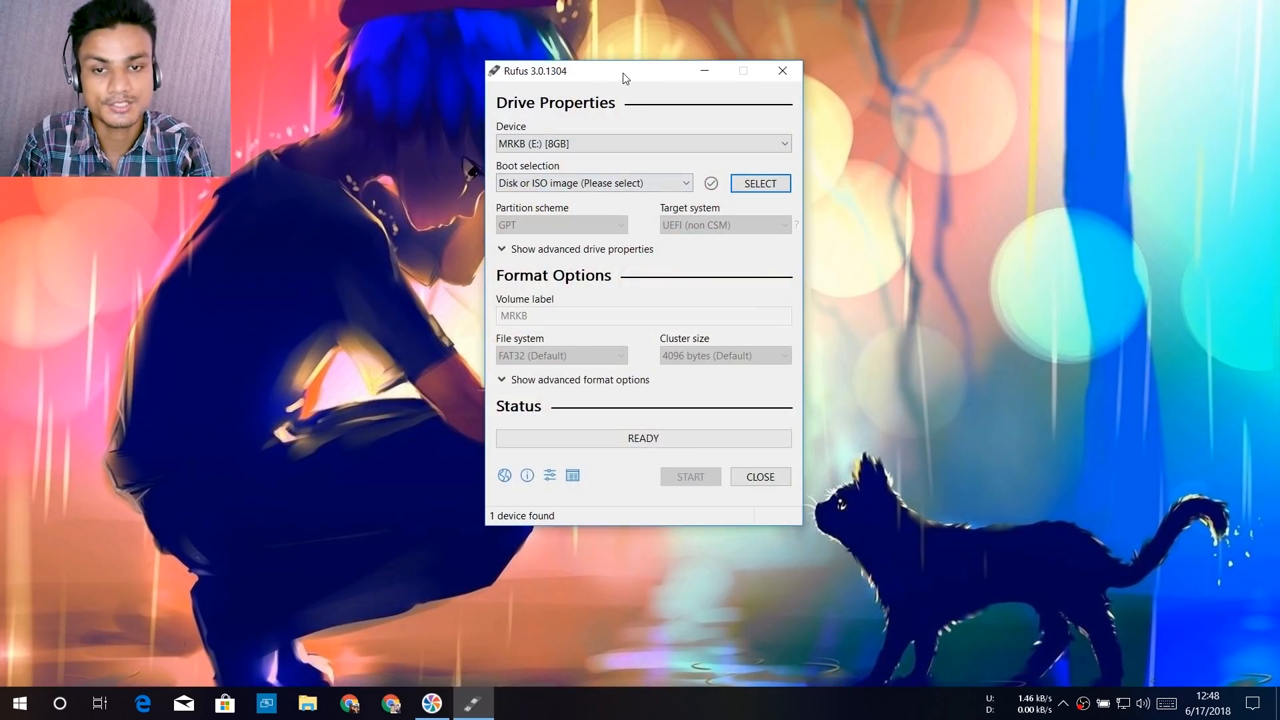
left_click_drag(620, 77, 720, 90)
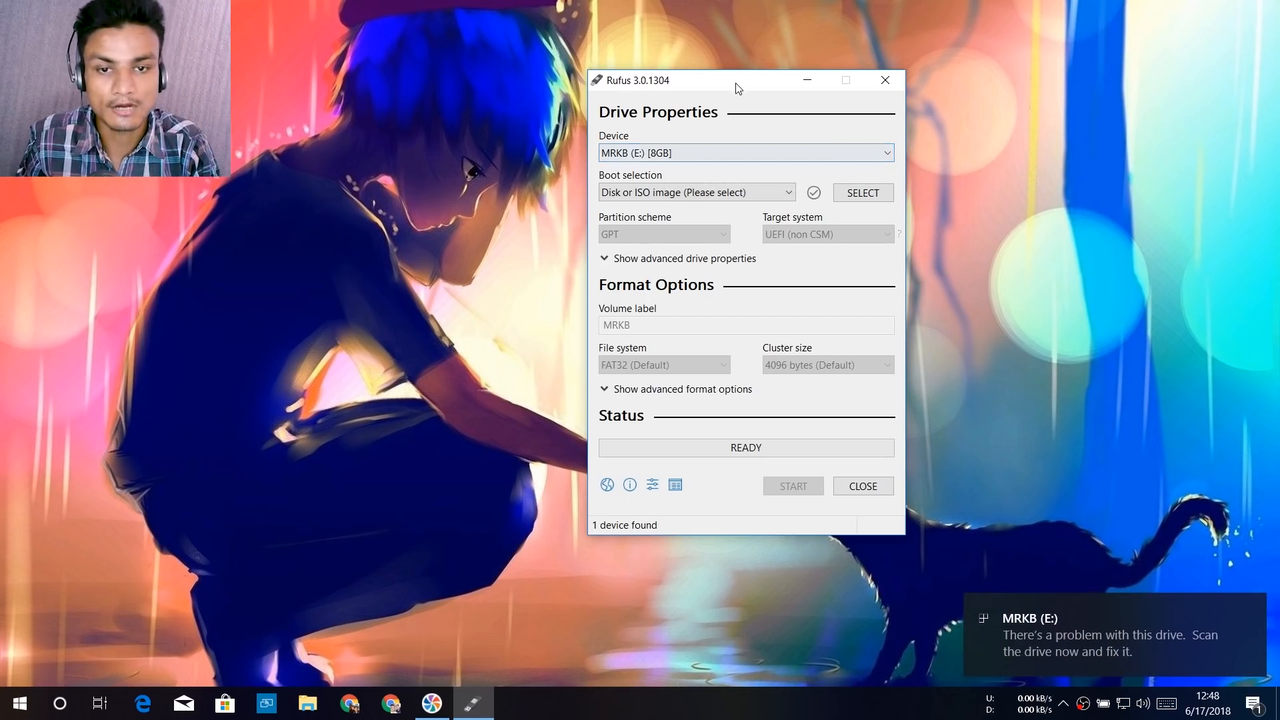
left_click_drag(736, 84, 582, 91)
Review the available target devices, keeping the 8GB USB drive MRKB (E:) chosen.
left_click(526, 159)
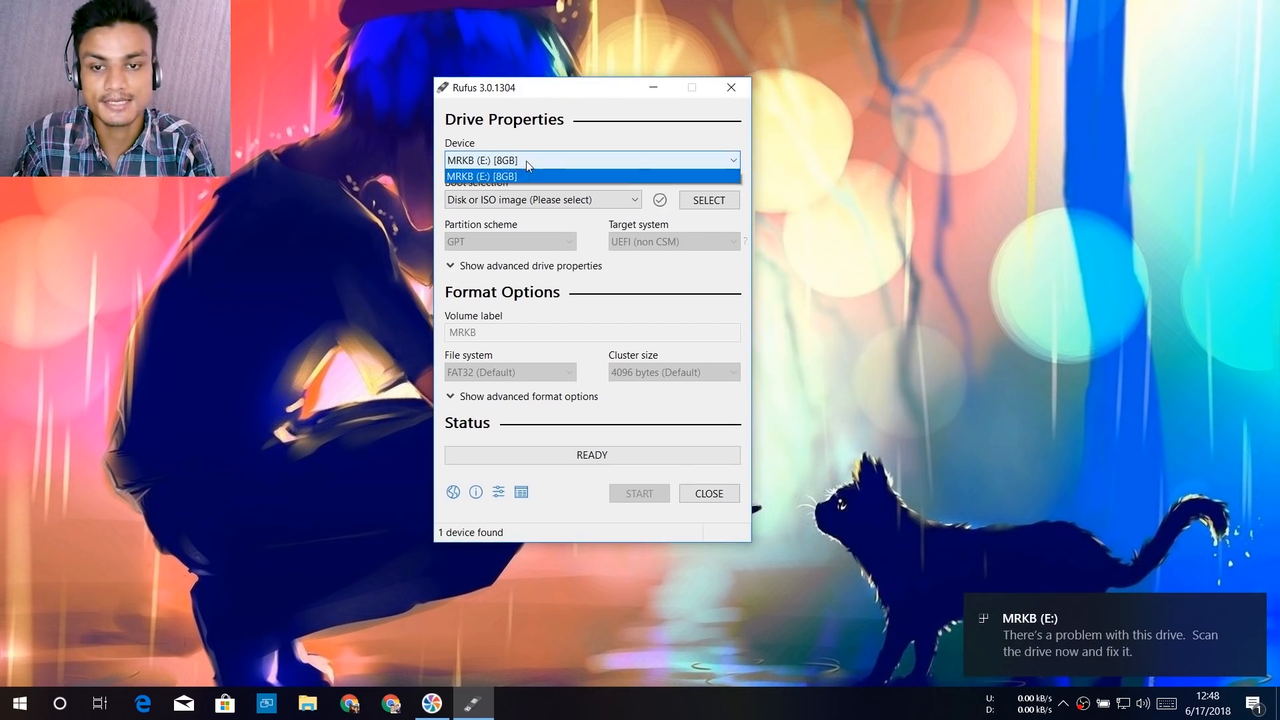
left_click(526, 161)
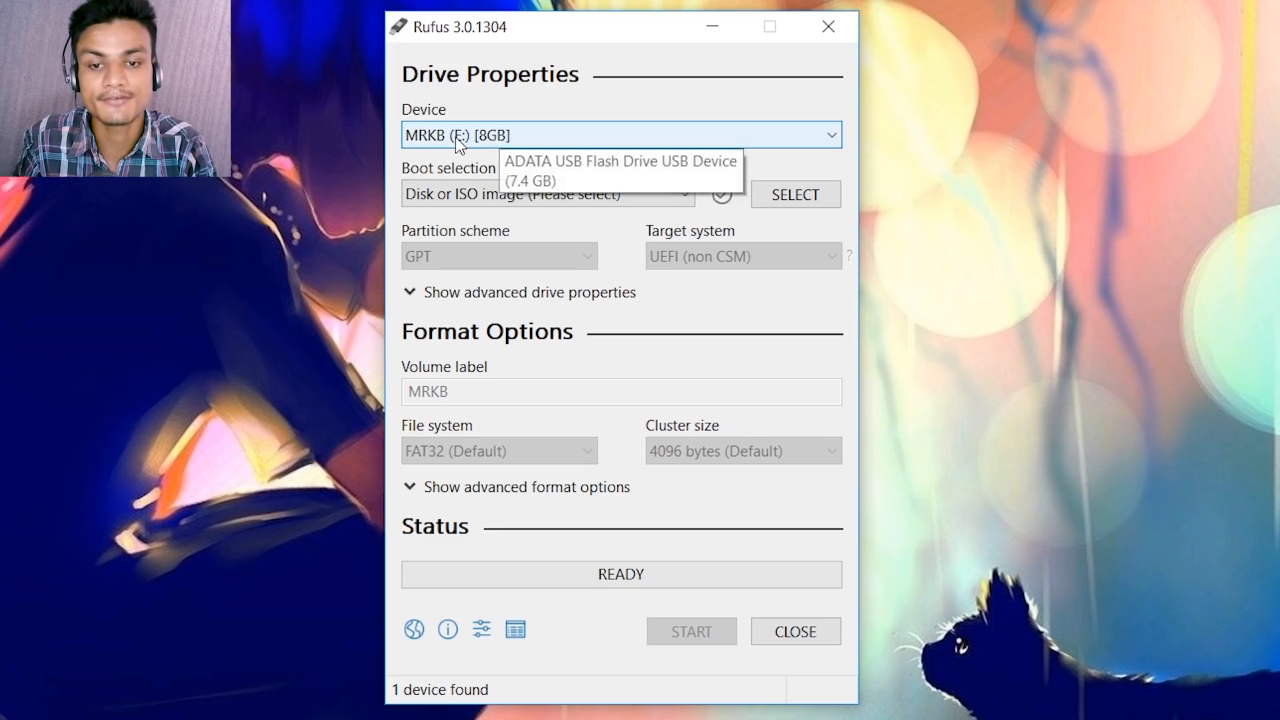
left_click(523, 153)
left_click(522, 153)
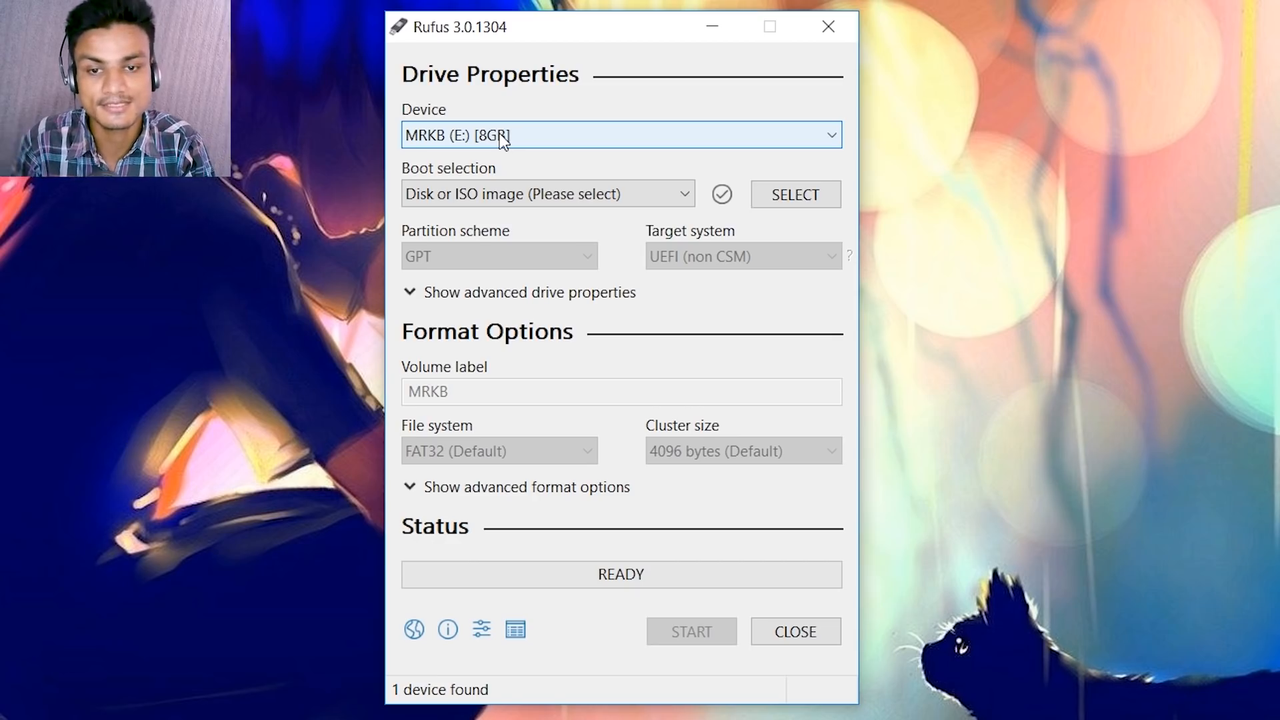
left_click(500, 135)
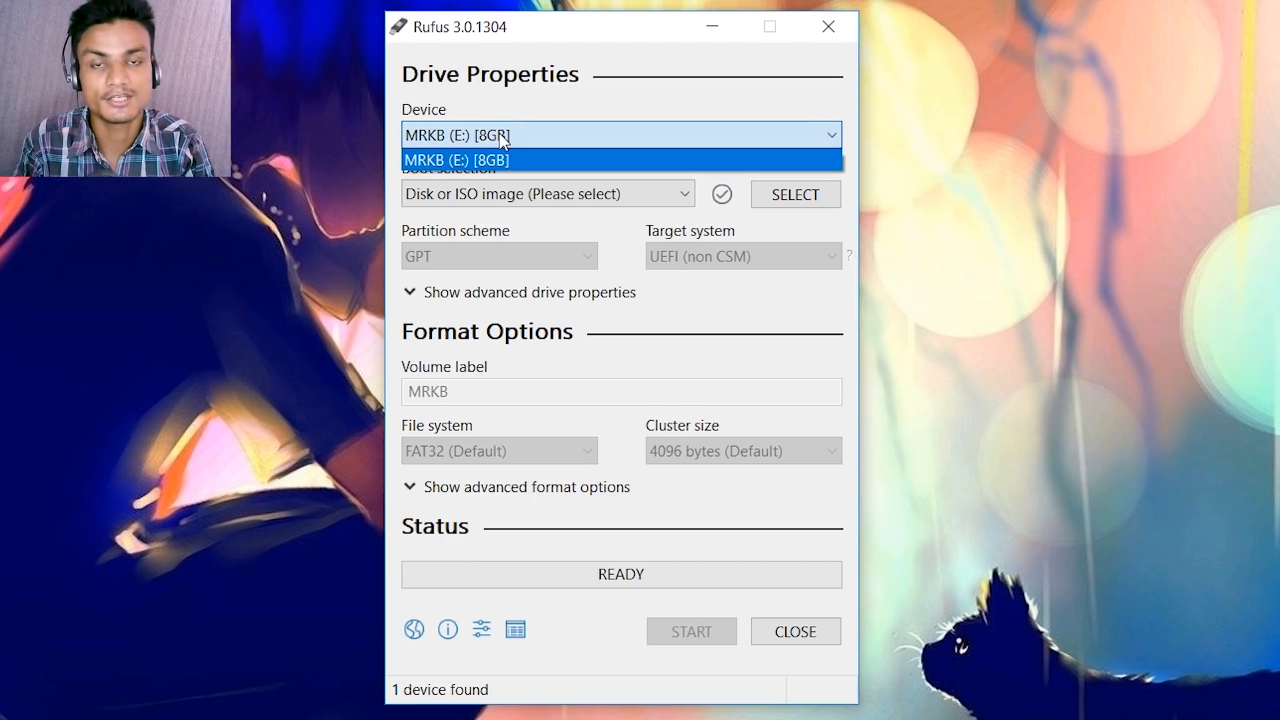
left_click(500, 135)
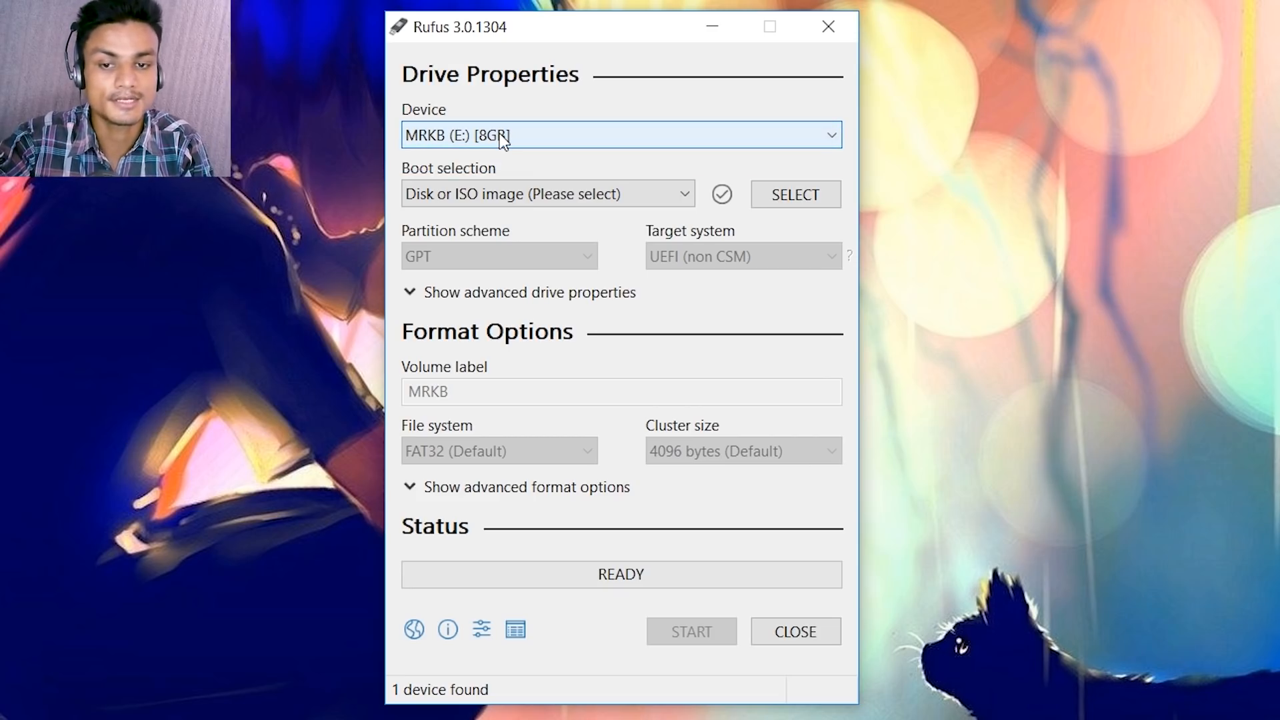
left_click(499, 136)
left_click(500, 136)
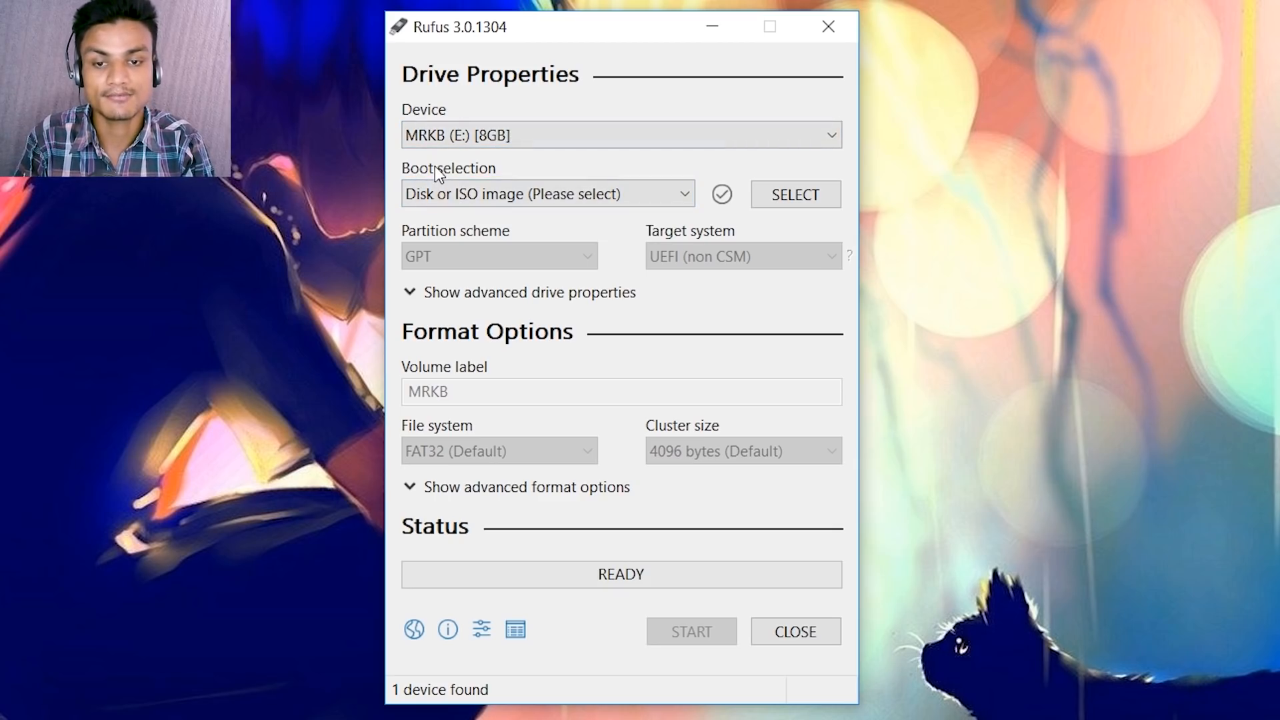
Set the boot selection to a disk or ISO image and load Windows 10 April Updated.iso from the Softwares\OS folder.
left_click(471, 193)
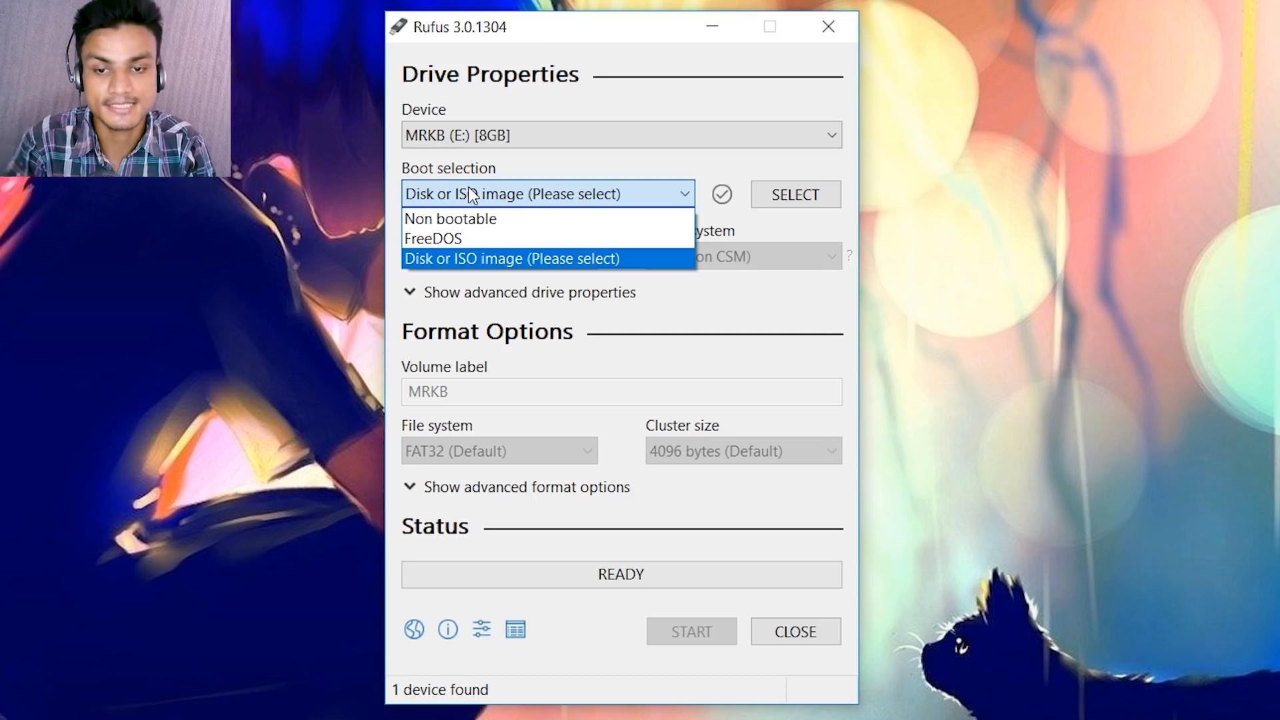
left_click(492, 259)
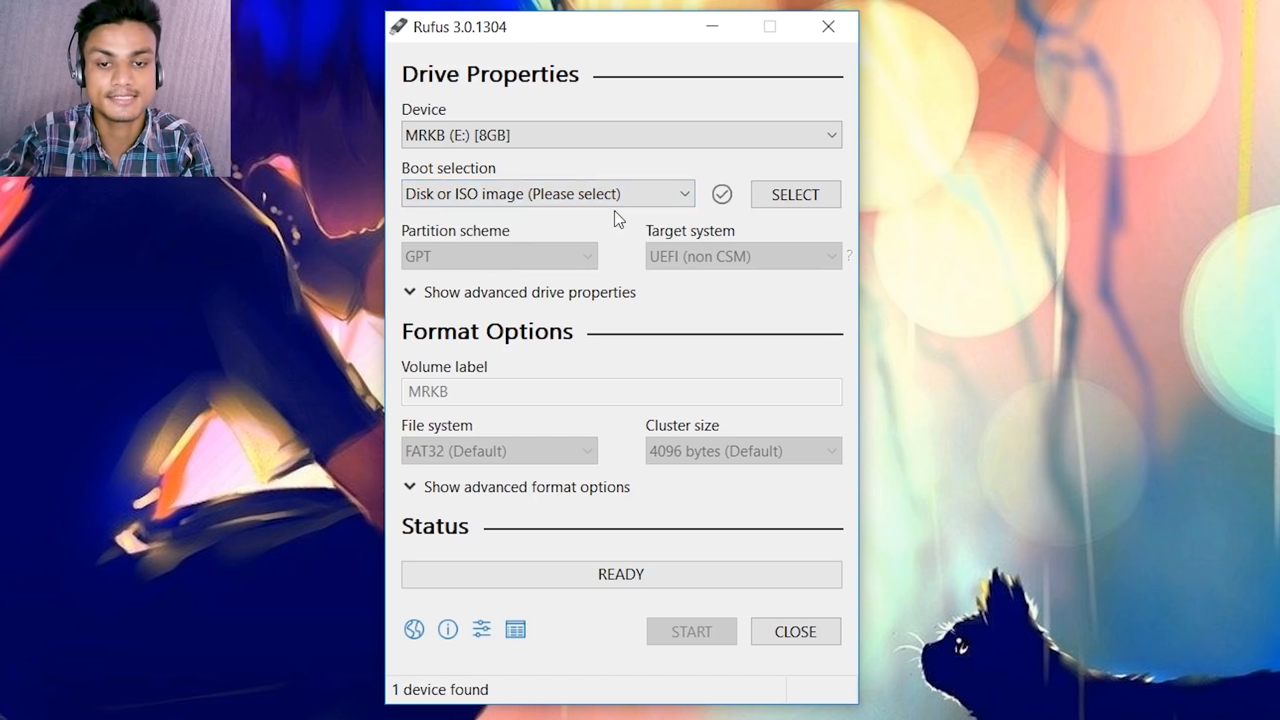
left_click(808, 195)
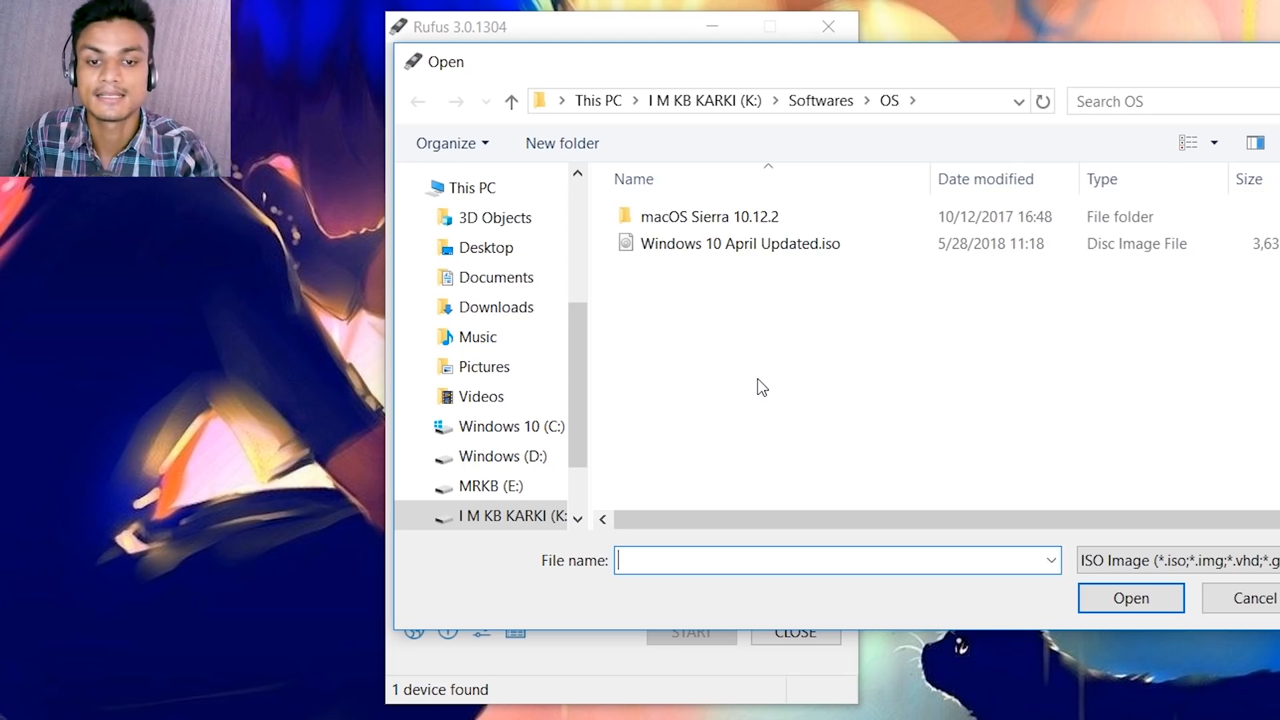
left_click(727, 253)
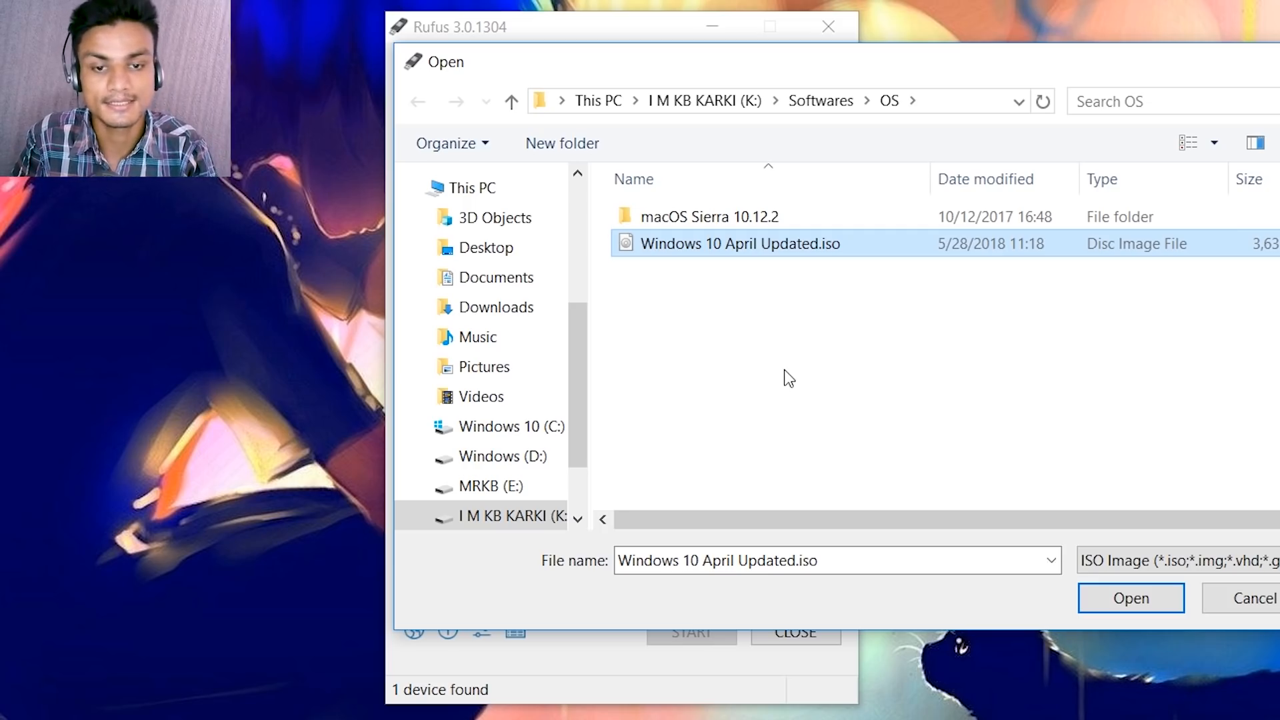
left_click(1142, 600)
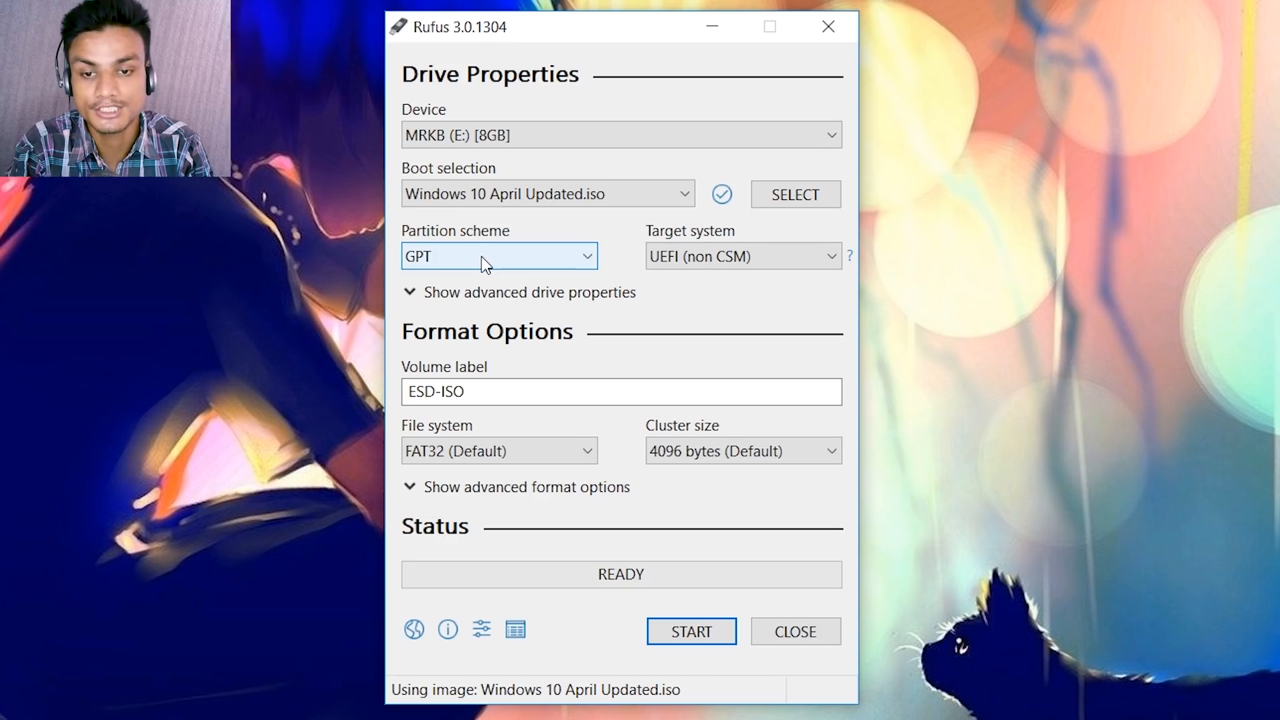
Try the MBR partition scheme in comparison with GPT, and finish with GPT selected.
left_click(485, 257)
left_click(506, 276)
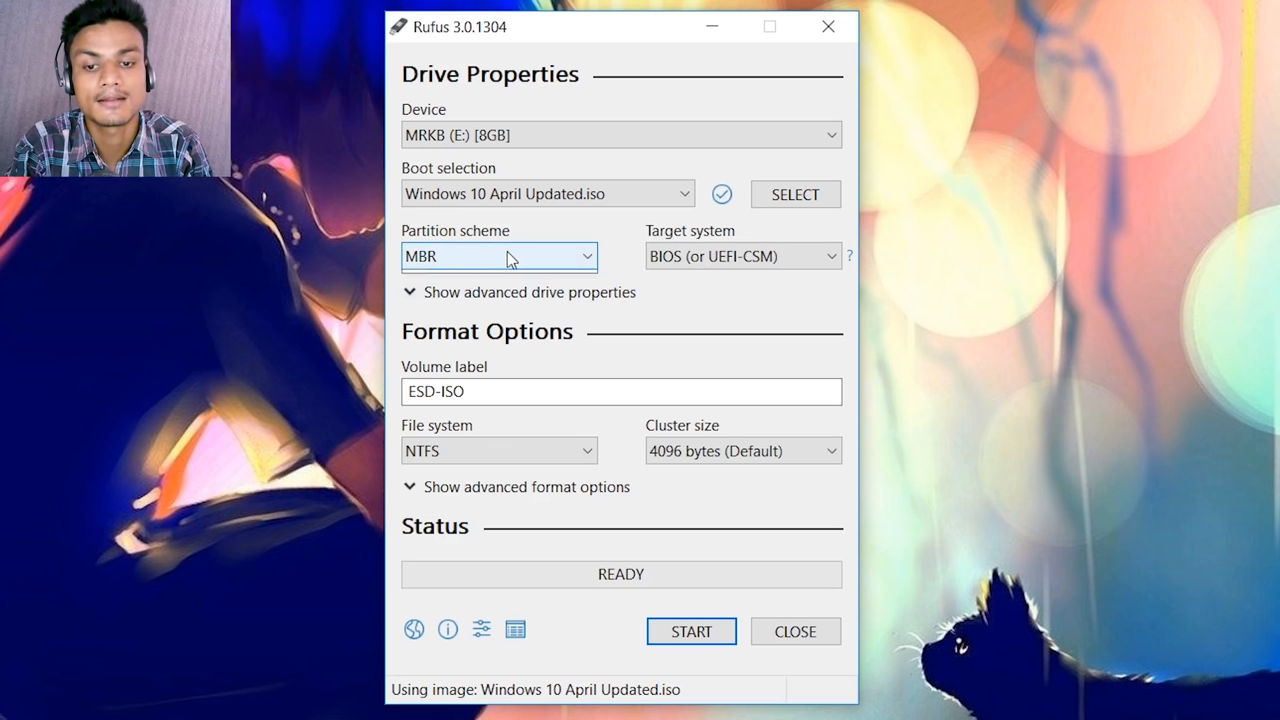
left_click(506, 256)
left_click(471, 297)
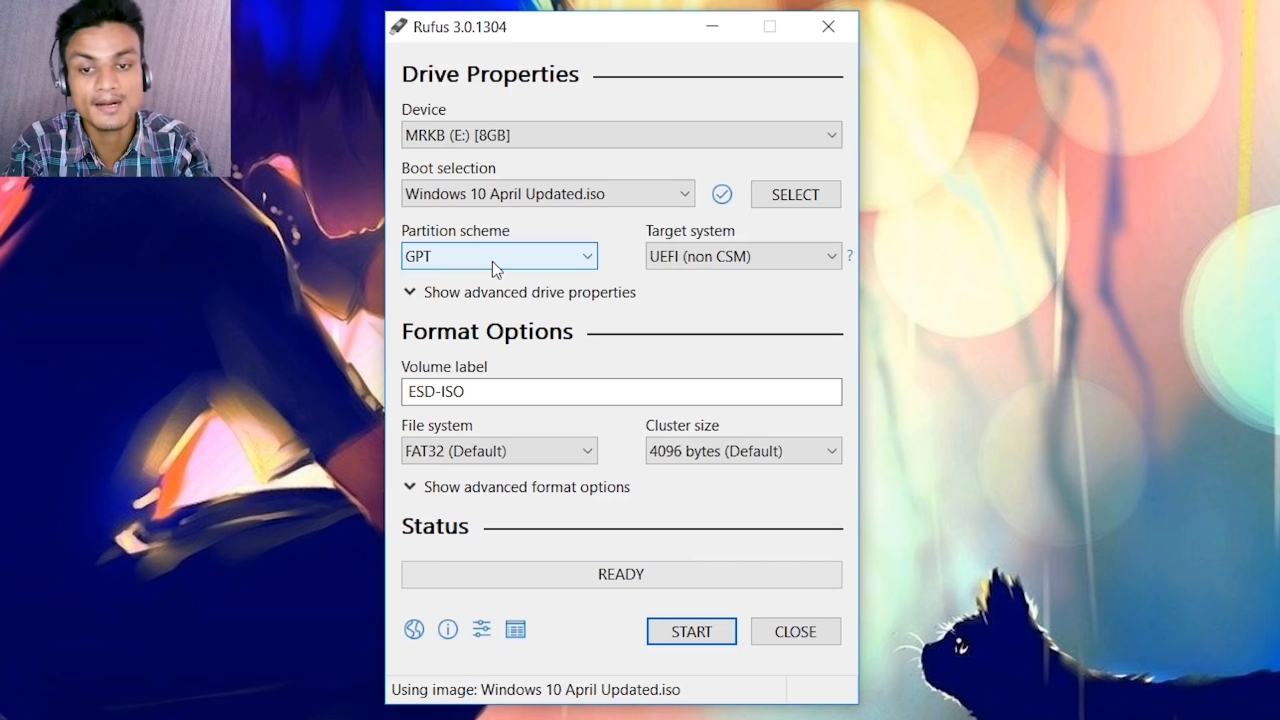
left_click(492, 261)
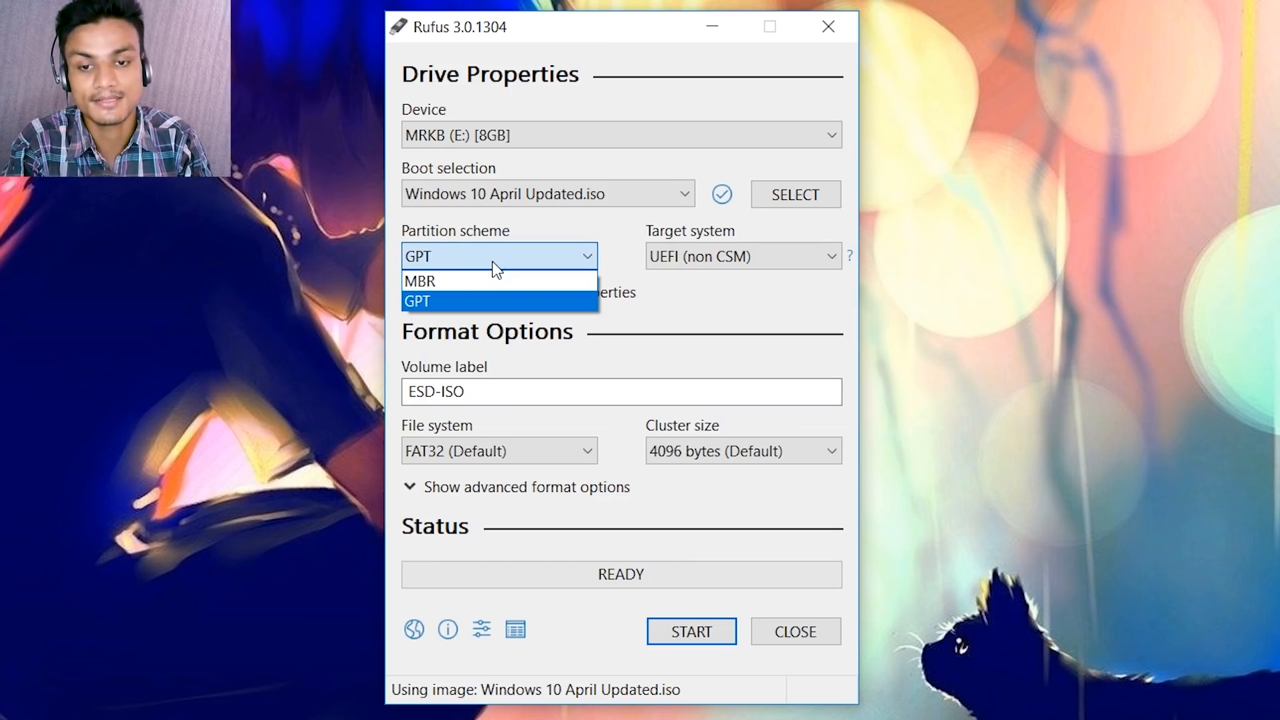
left_click(481, 280)
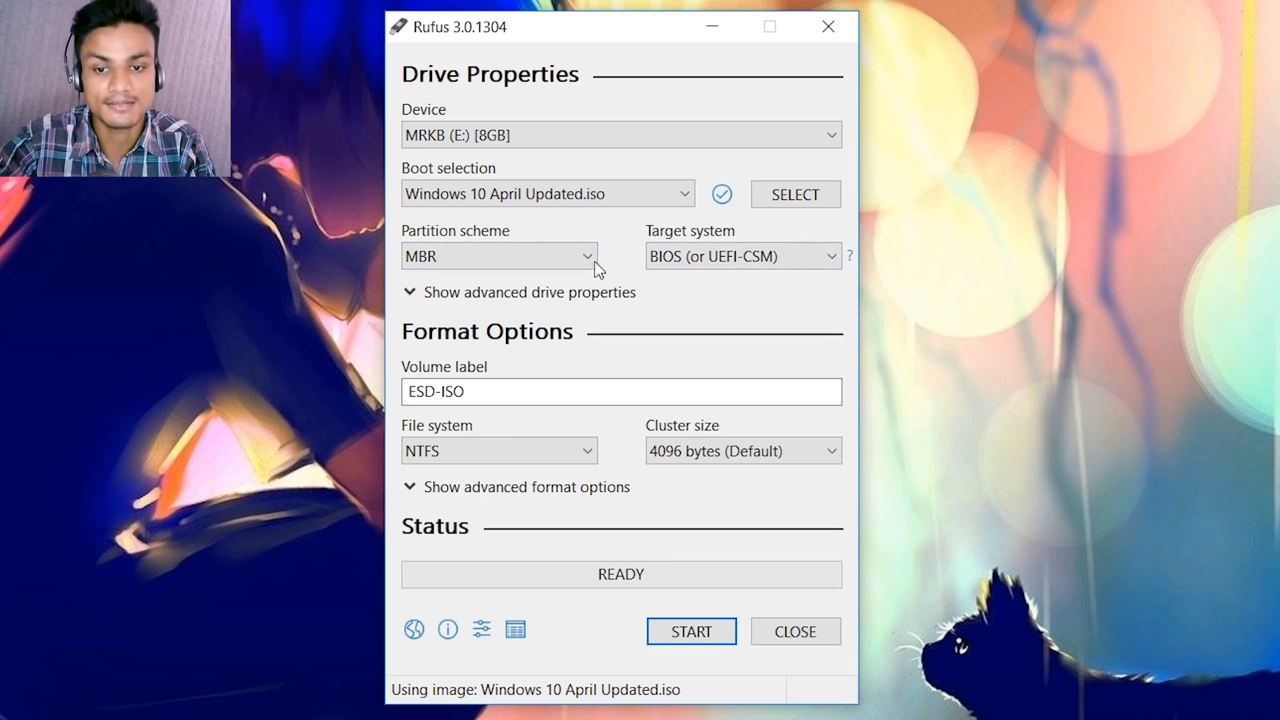
left_click(516, 259)
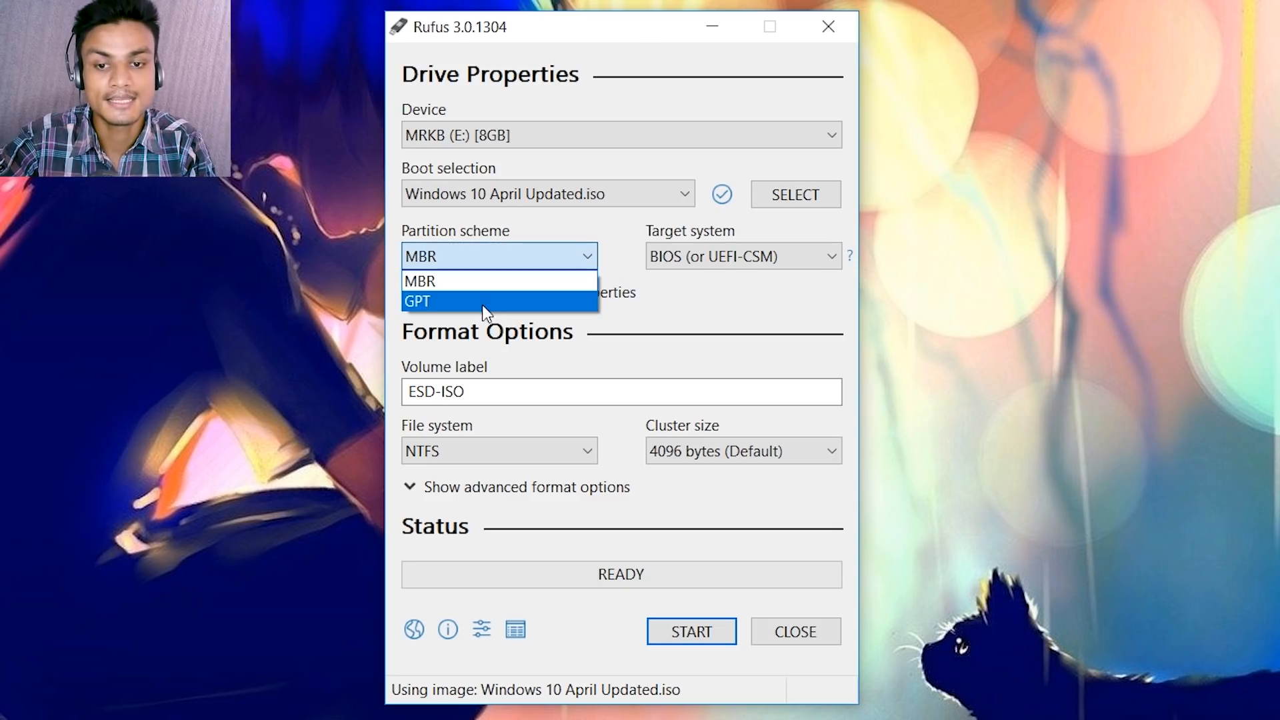
left_click(485, 301)
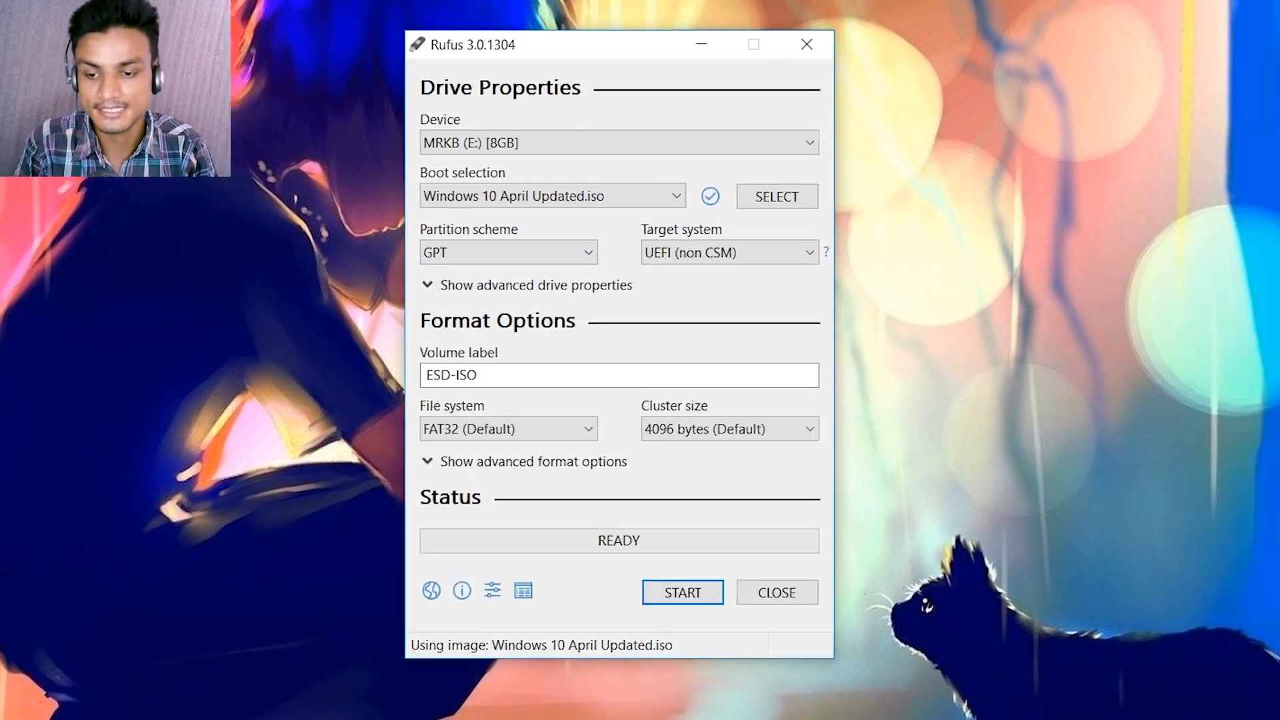
Search Windows for "disk", open the tool to create and format hard disk partitions, and bring Disk Management to the front.
left_click(70, 705)
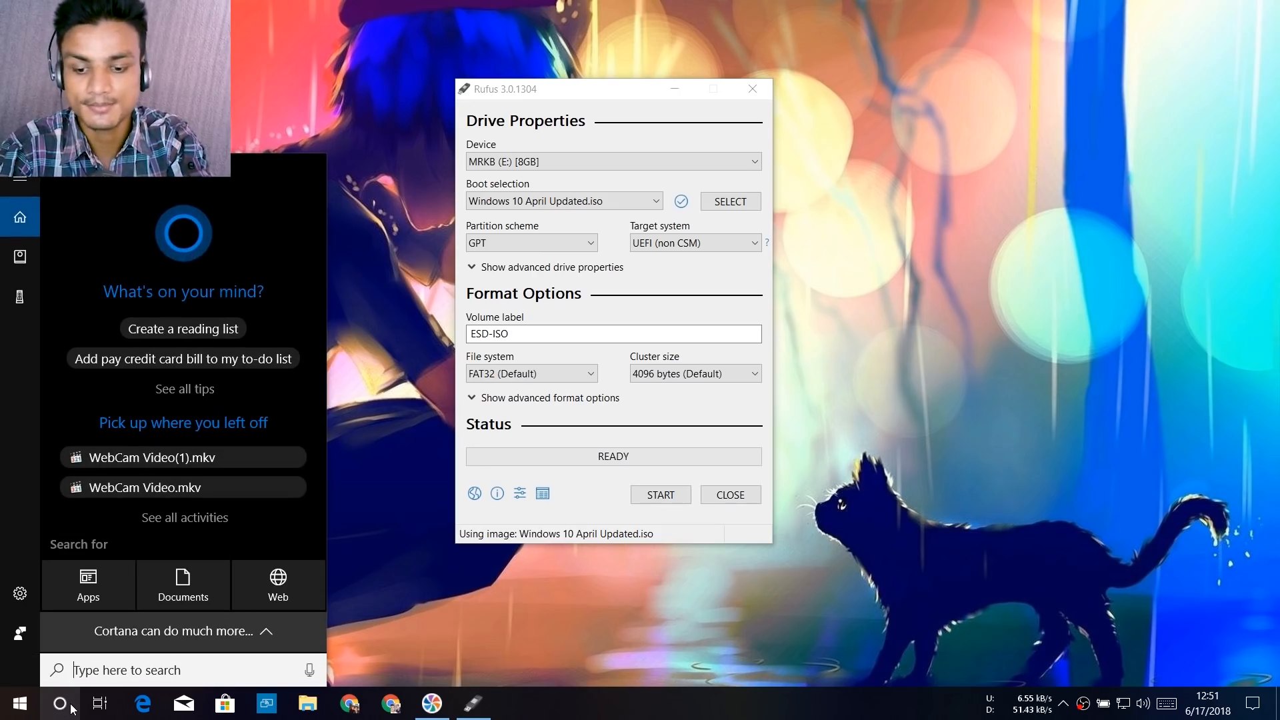
type("di")
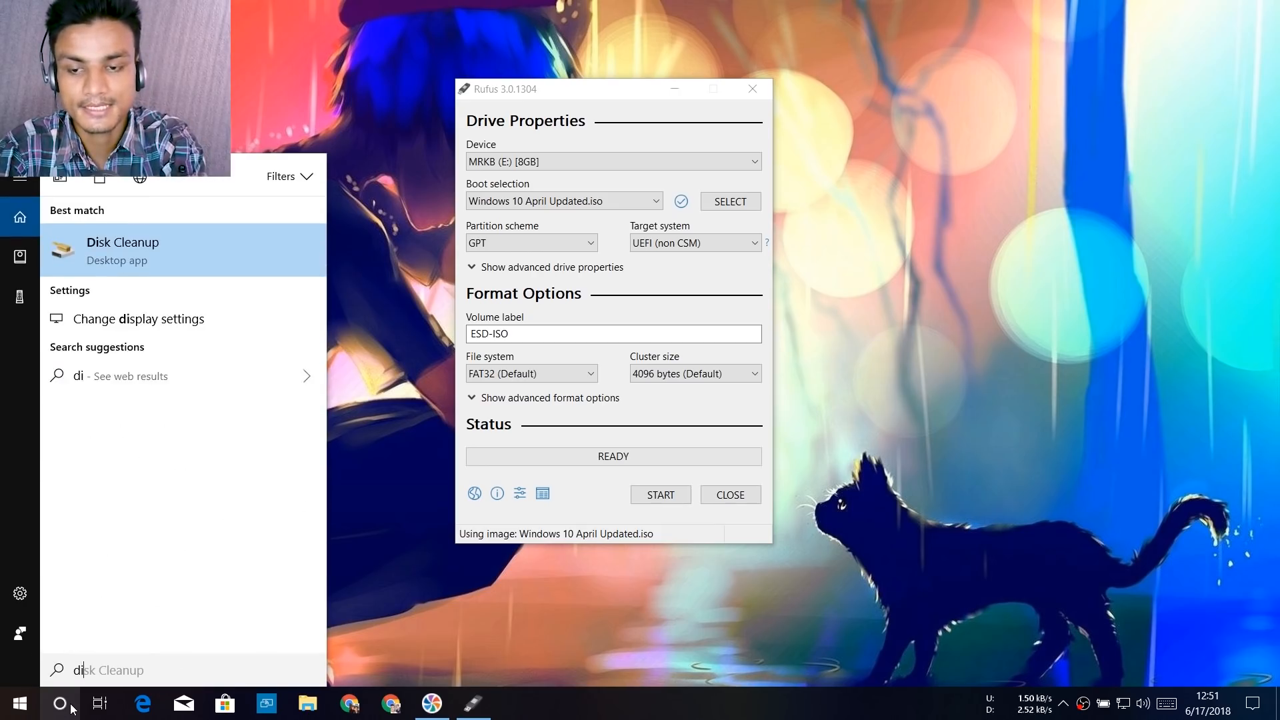
type("sk")
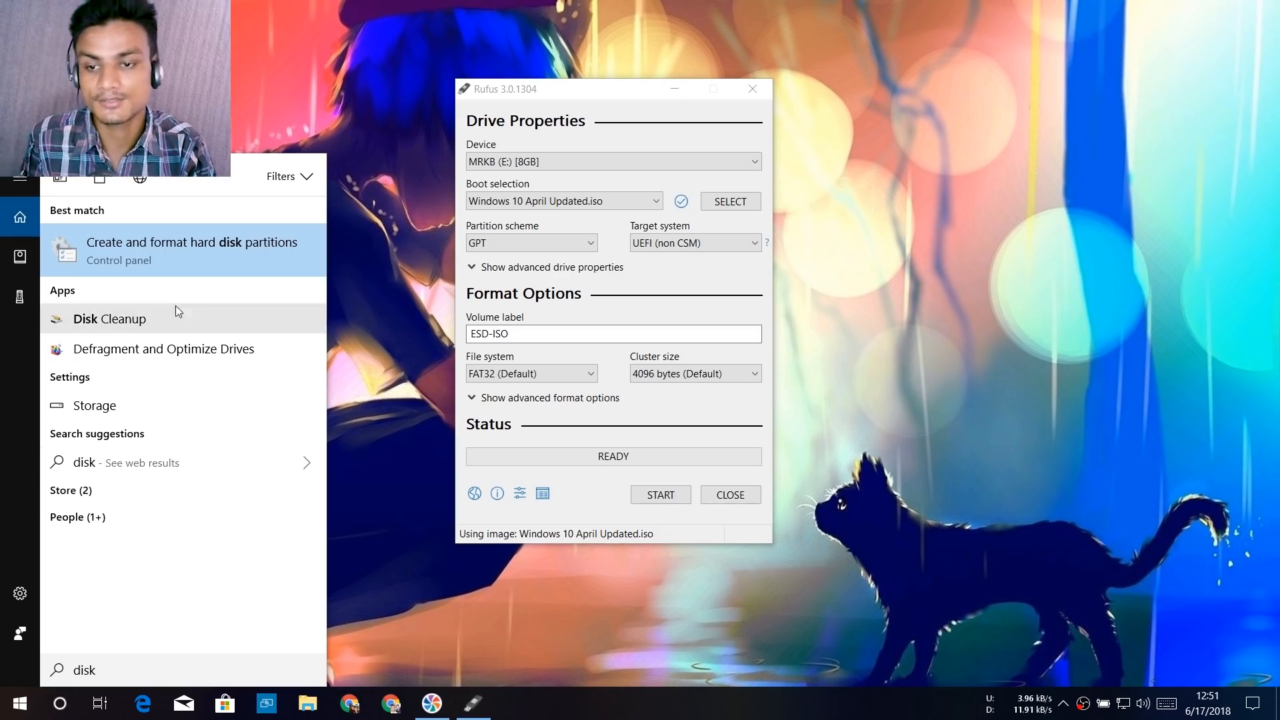
left_click(193, 248)
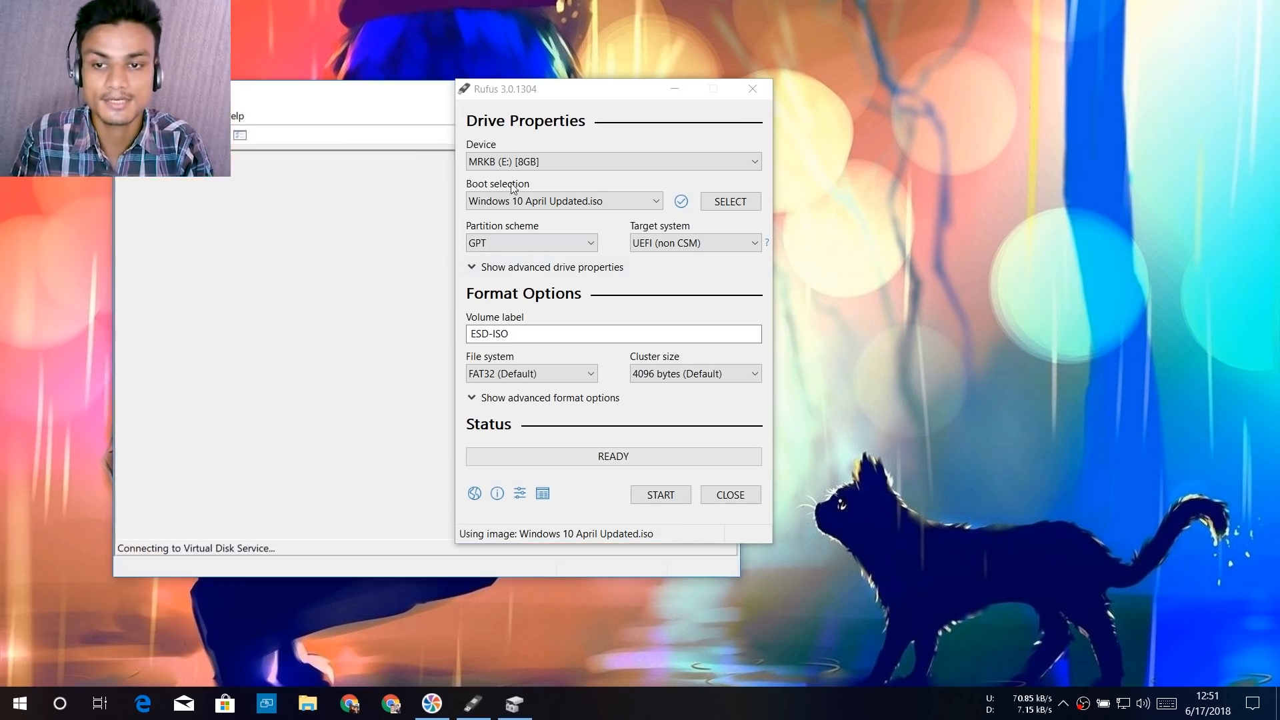
left_click(334, 106)
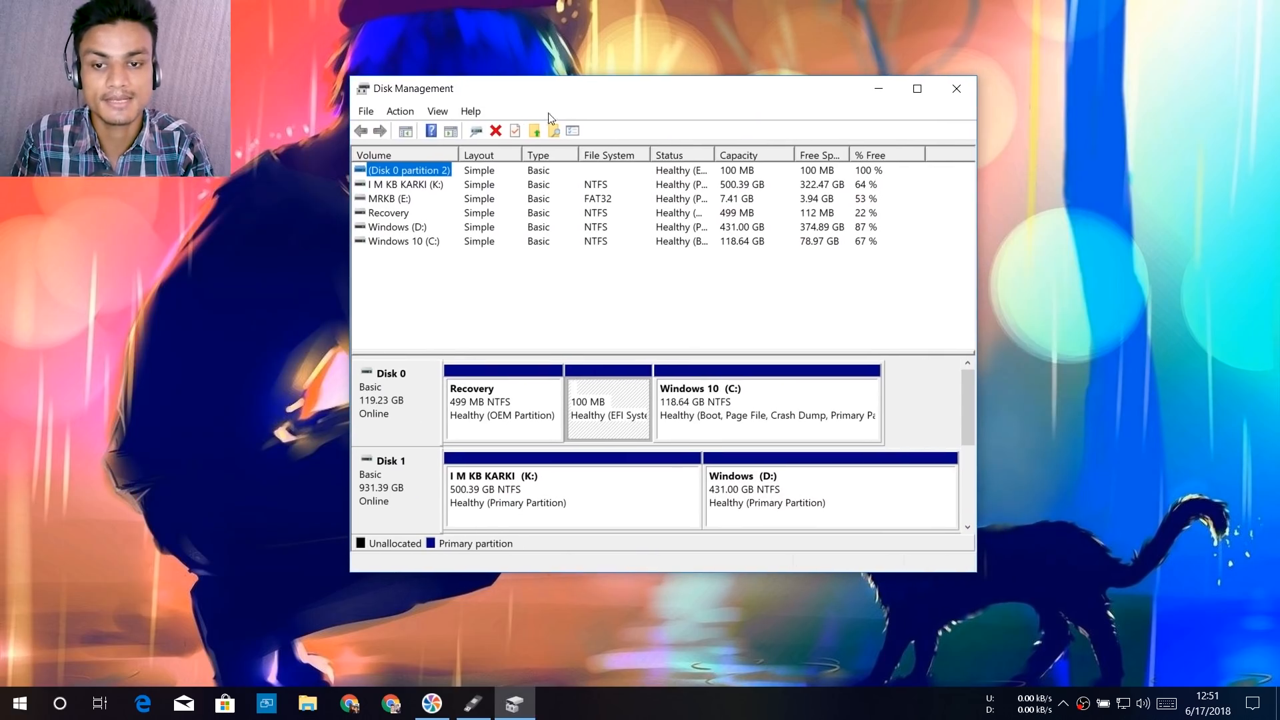
Open the properties of Disk 0 in Disk Management and bring up its volume information to check the partition style.
left_click(401, 390)
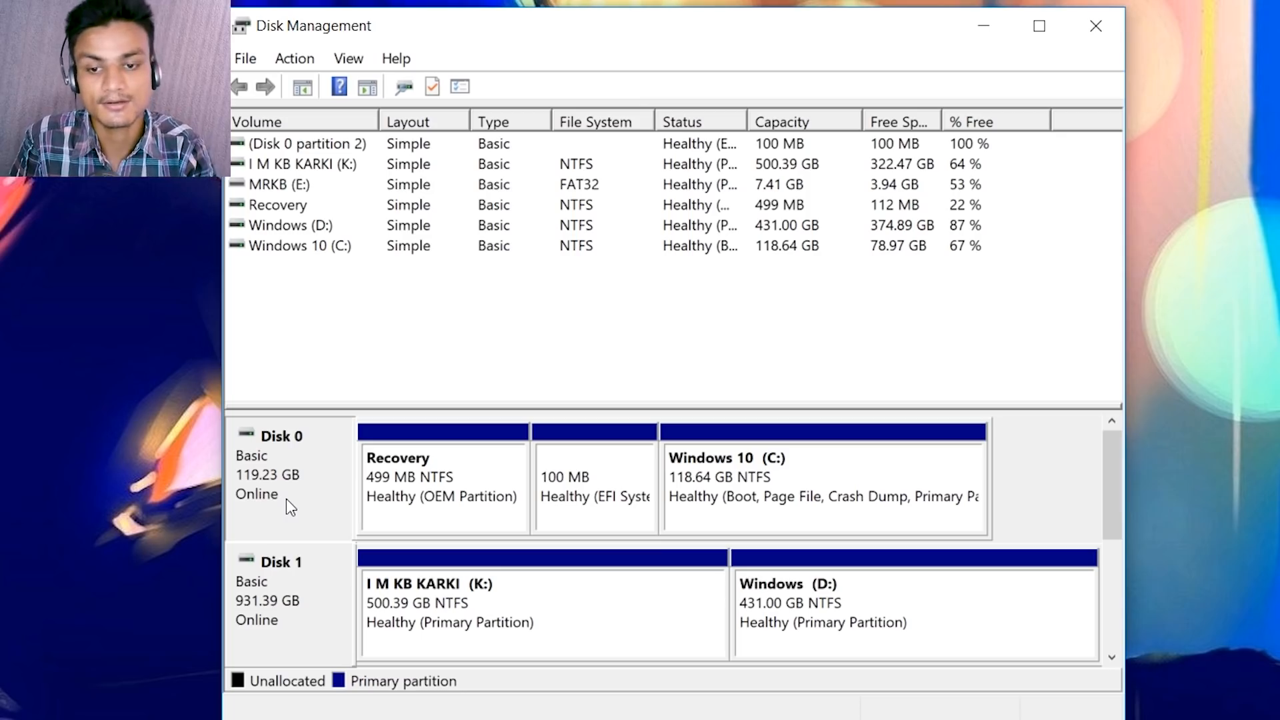
right_click(295, 482)
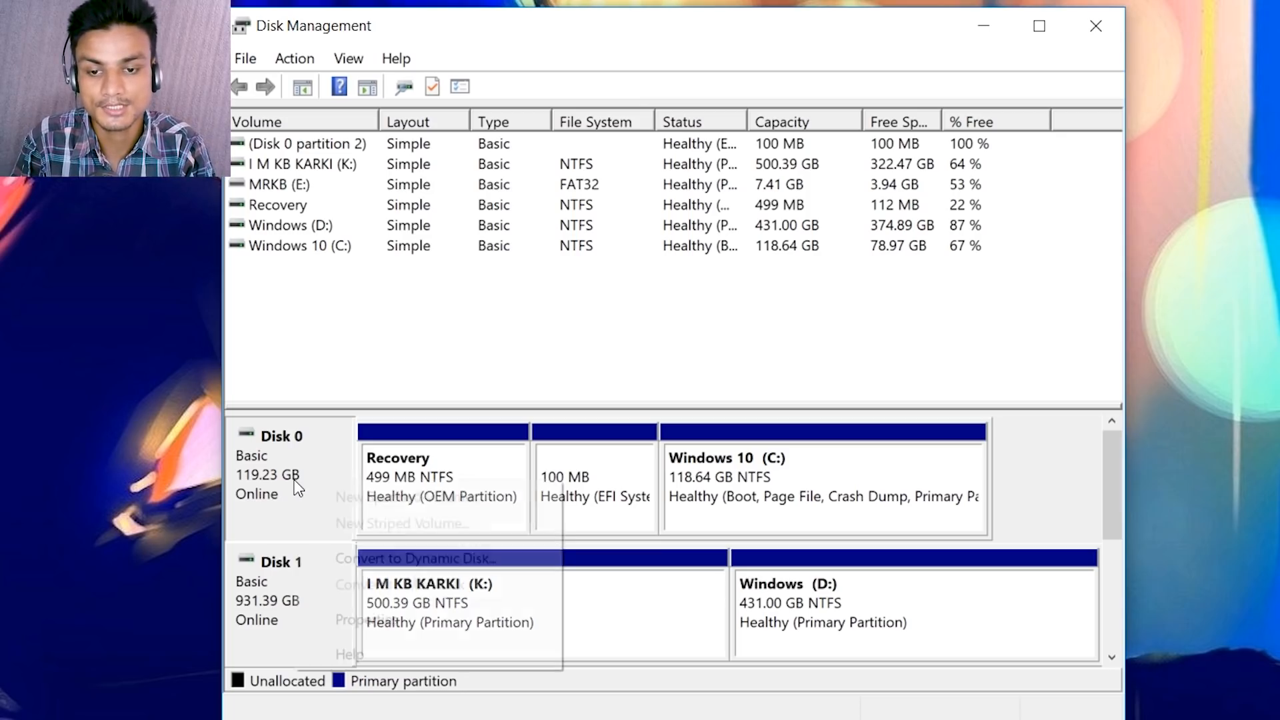
left_click(345, 618)
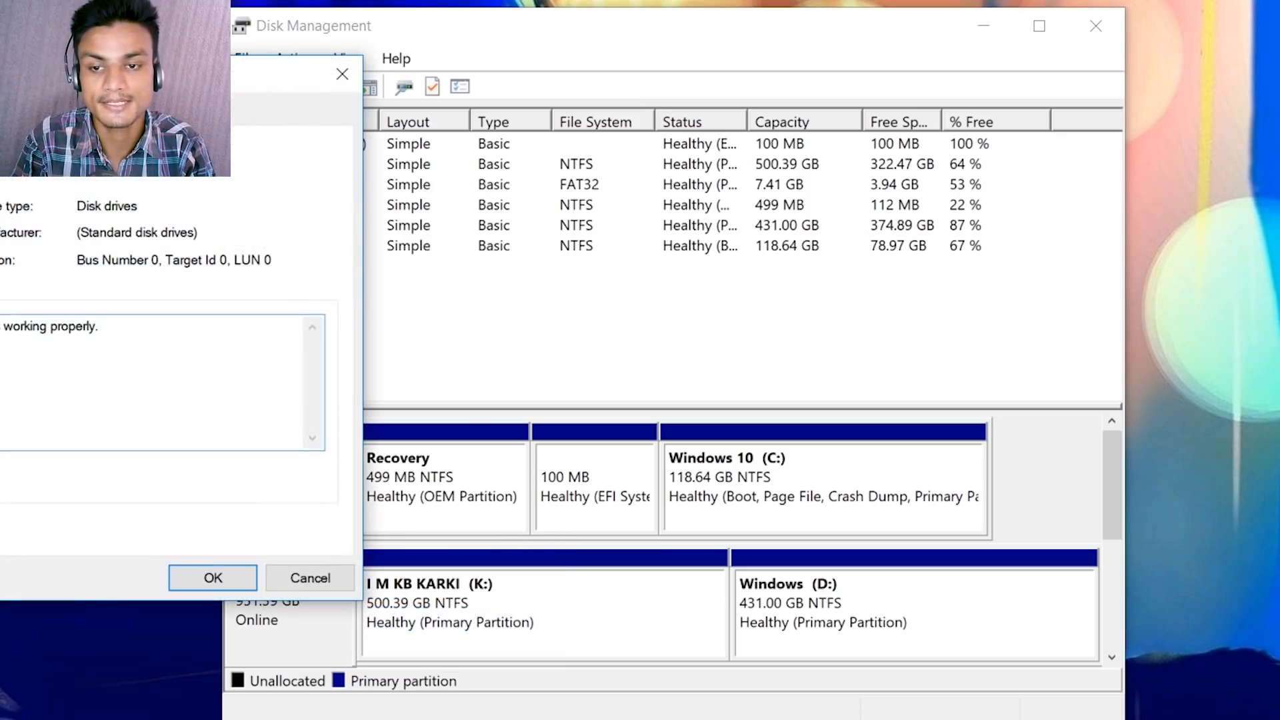
left_click_drag(117, 83, 613, 118)
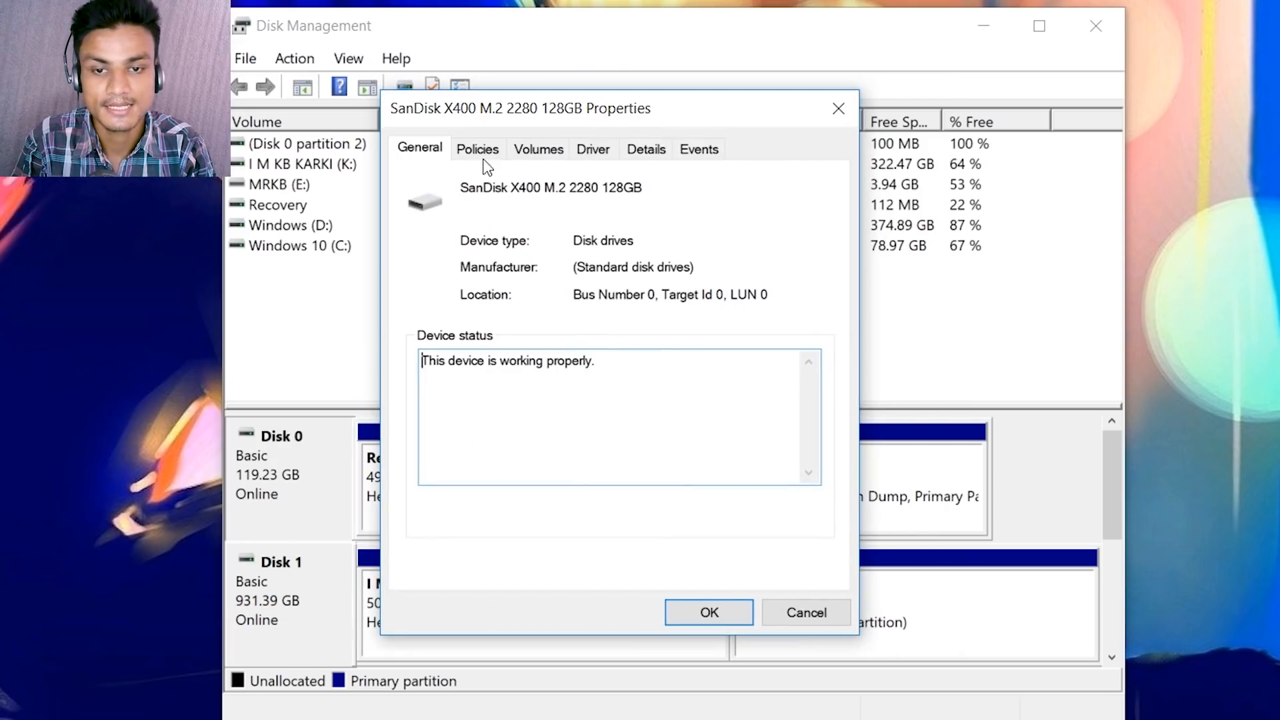
left_click(546, 152)
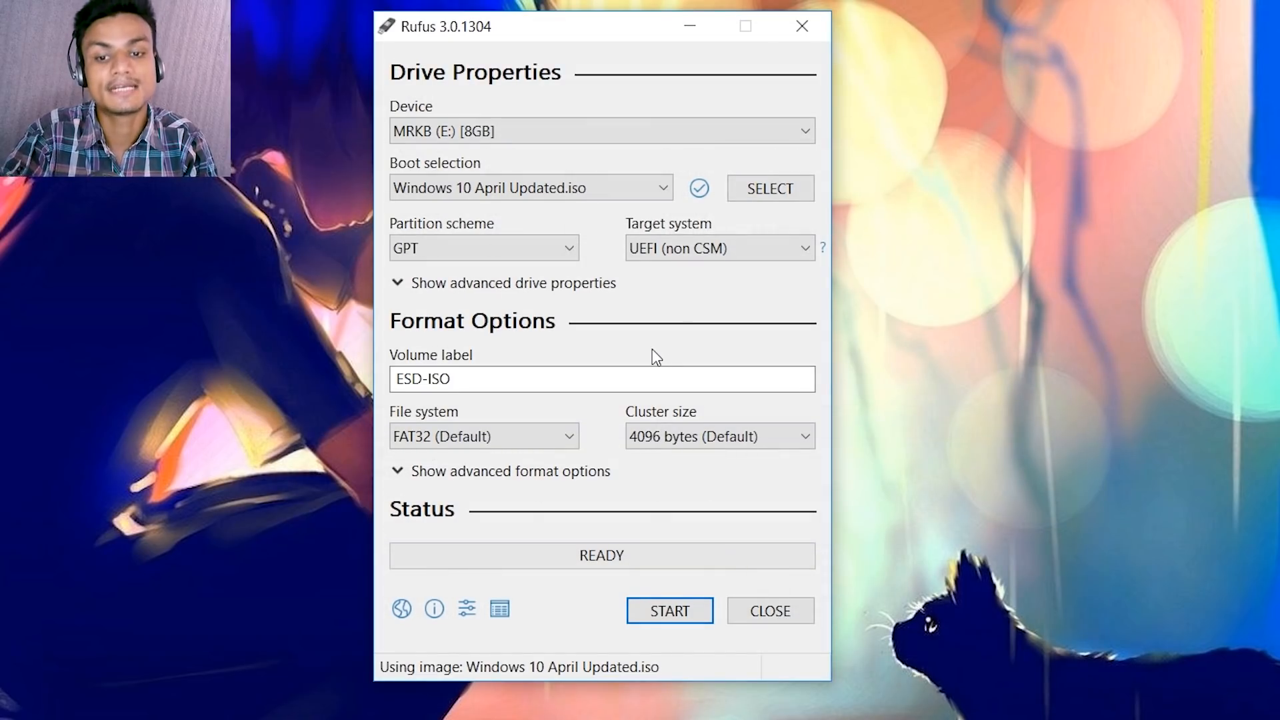
Back in Rufus, review the partition scheme choices and the target system options offered with GPT.
left_click(494, 243)
left_click(491, 244)
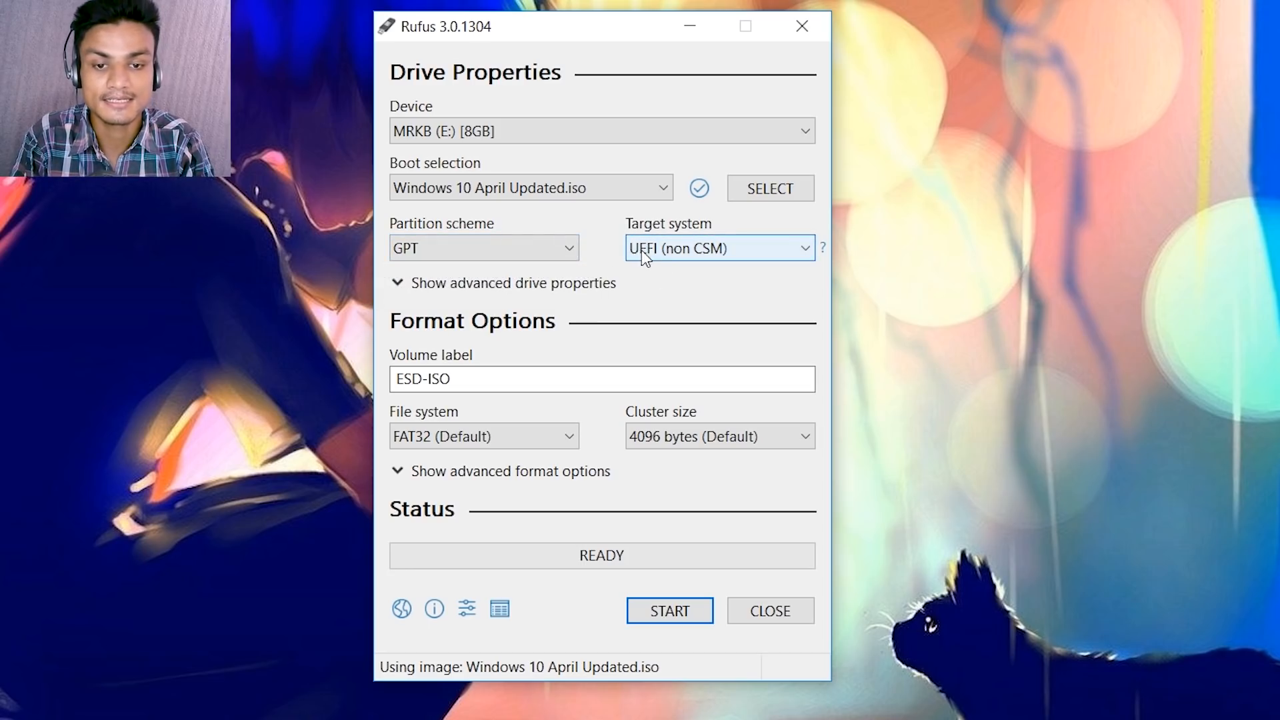
left_click(670, 251)
left_click(669, 250)
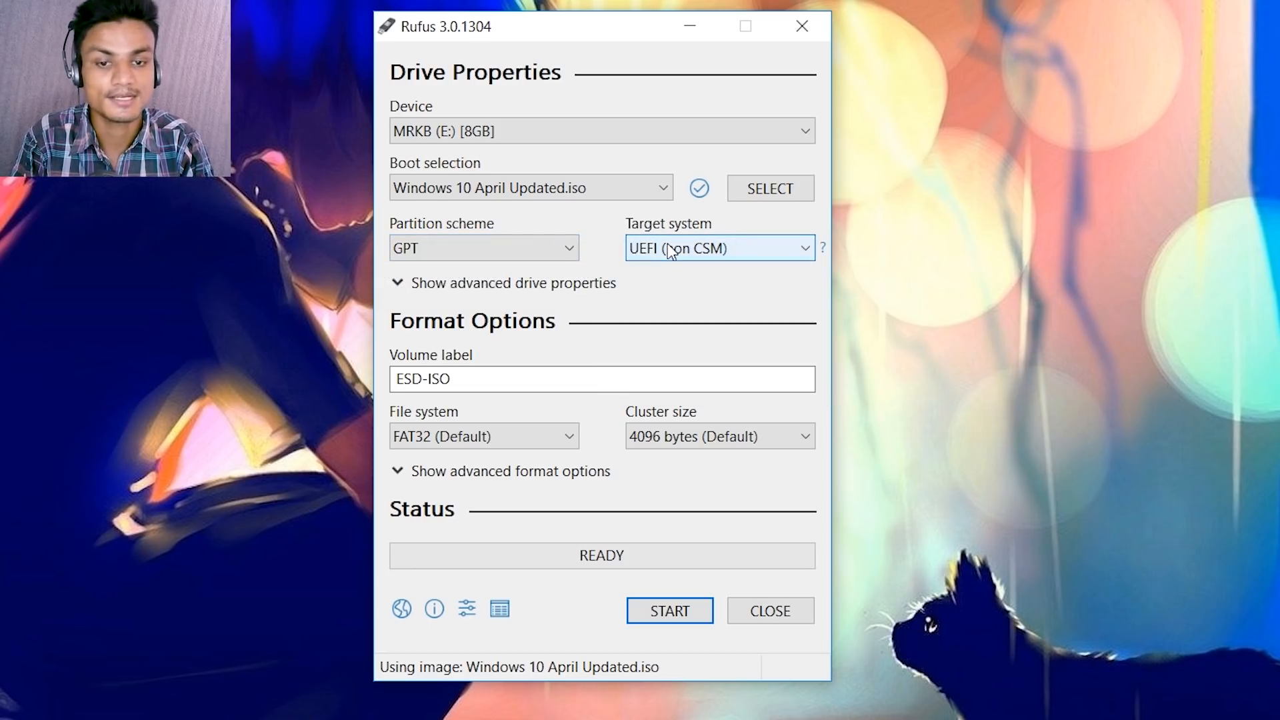
Try the MBR partition scheme, check its target system options, and set the scheme back to GPT.
left_click(570, 248)
left_click(497, 273)
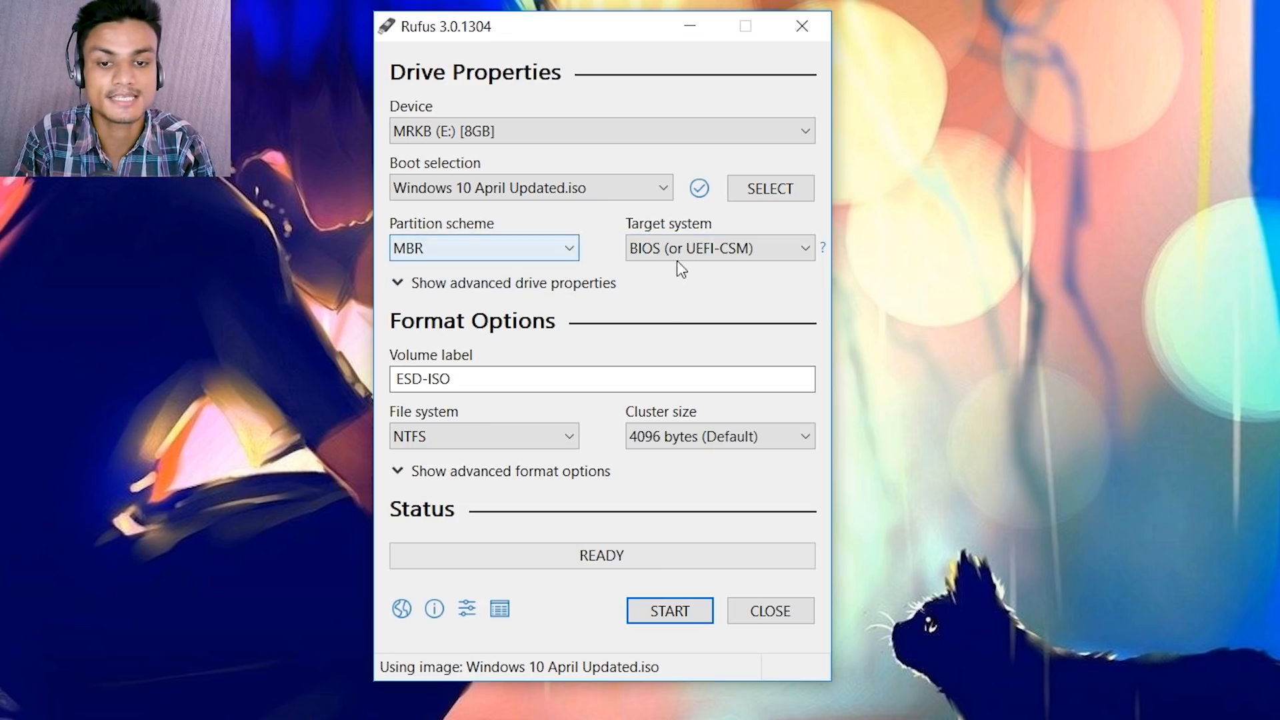
left_click(677, 250)
left_click(678, 248)
left_click(491, 257)
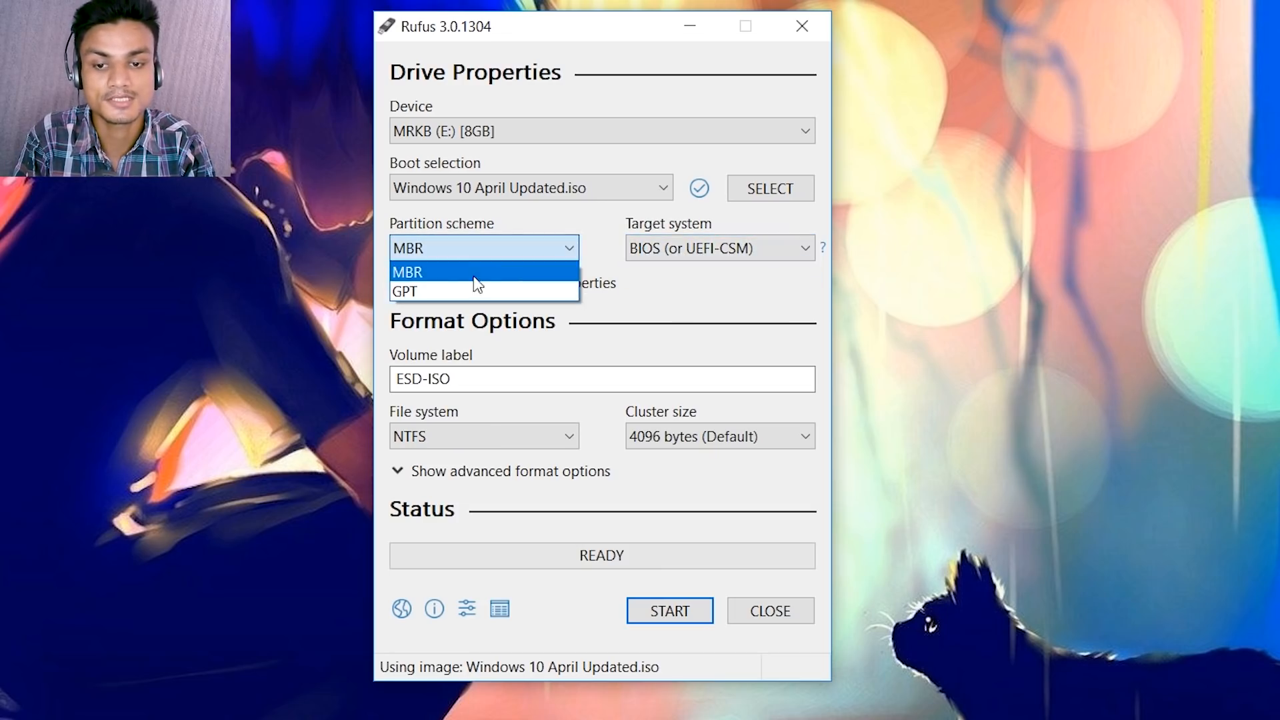
left_click(442, 291)
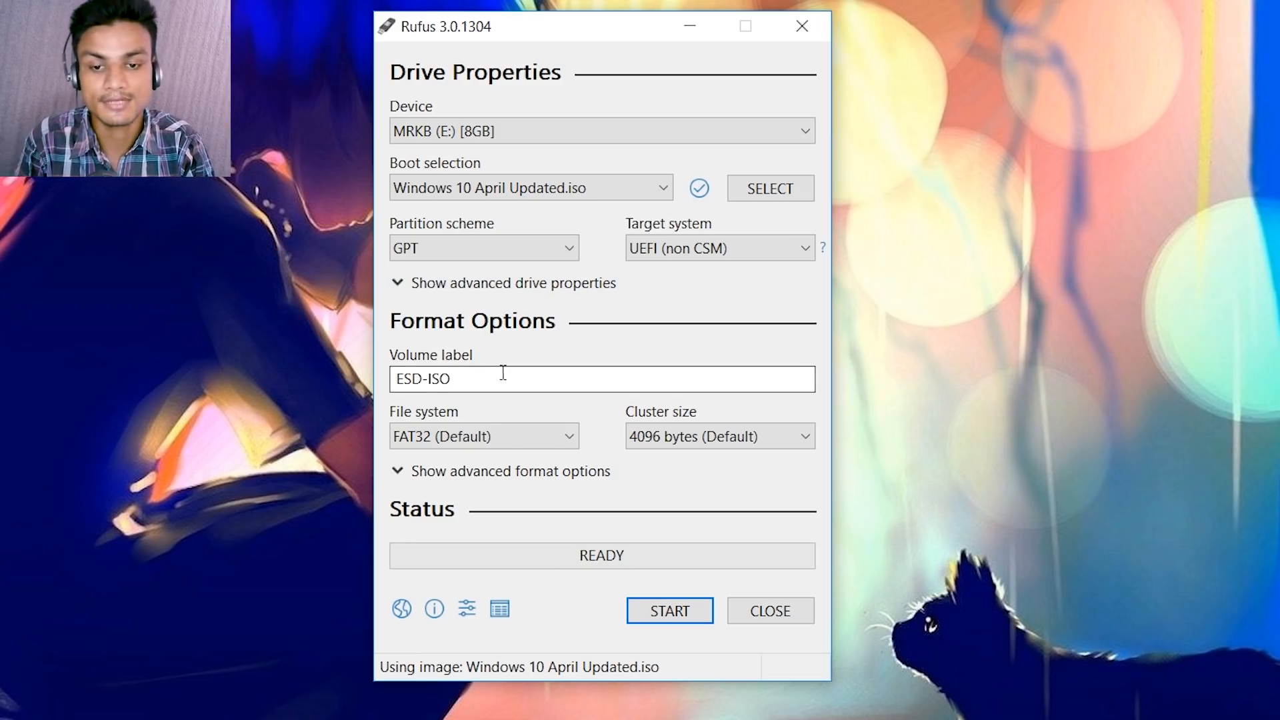
Replace the volume label with MrKB.
left_click_drag(494, 377, 377, 382)
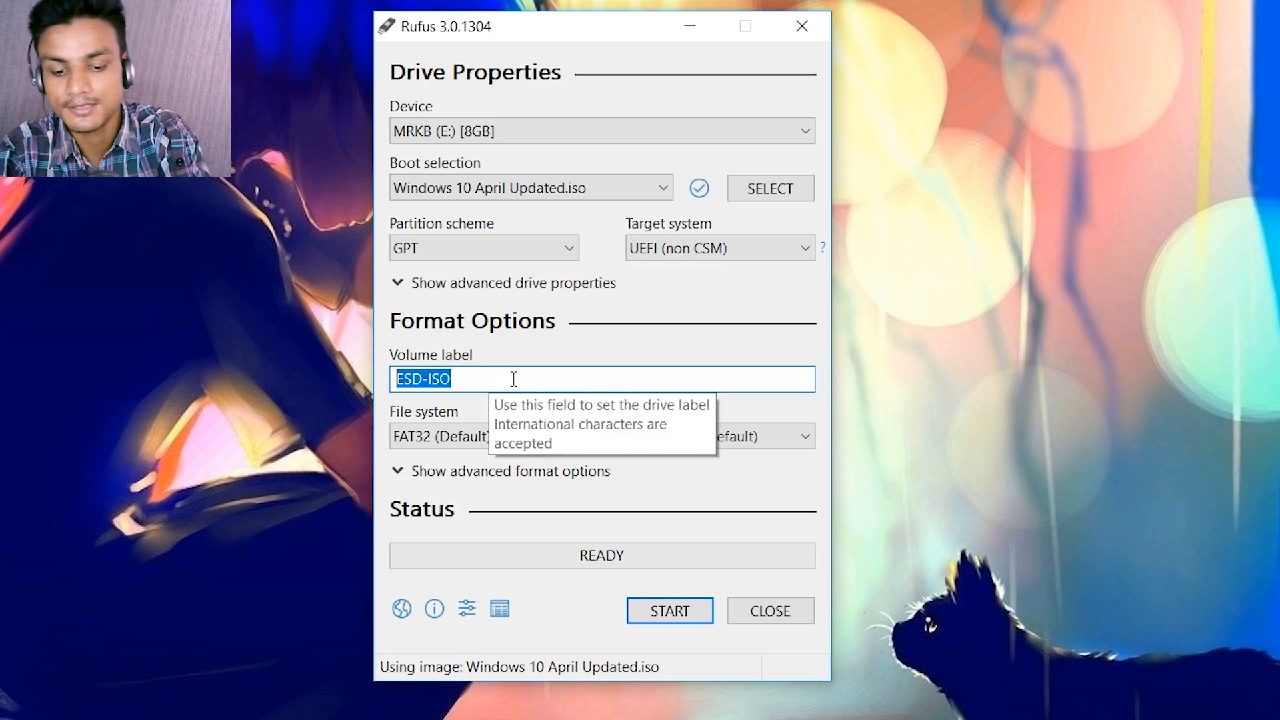
type("MrK")
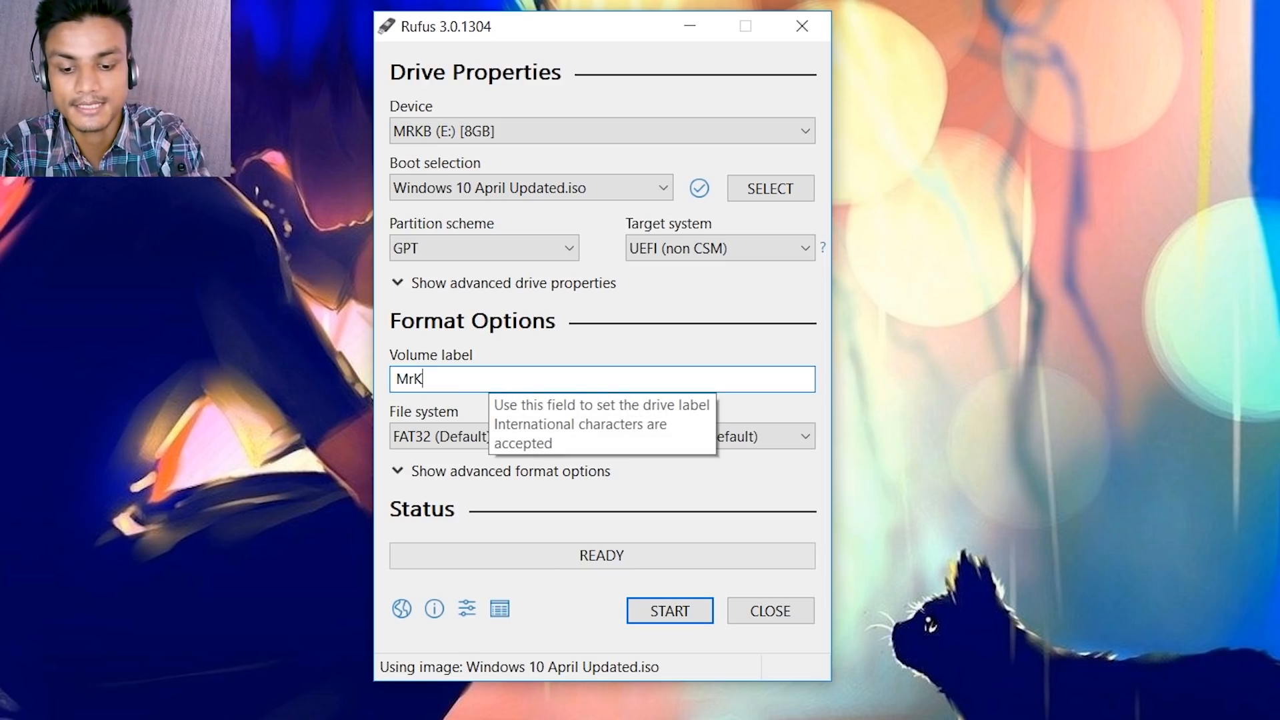
type("B")
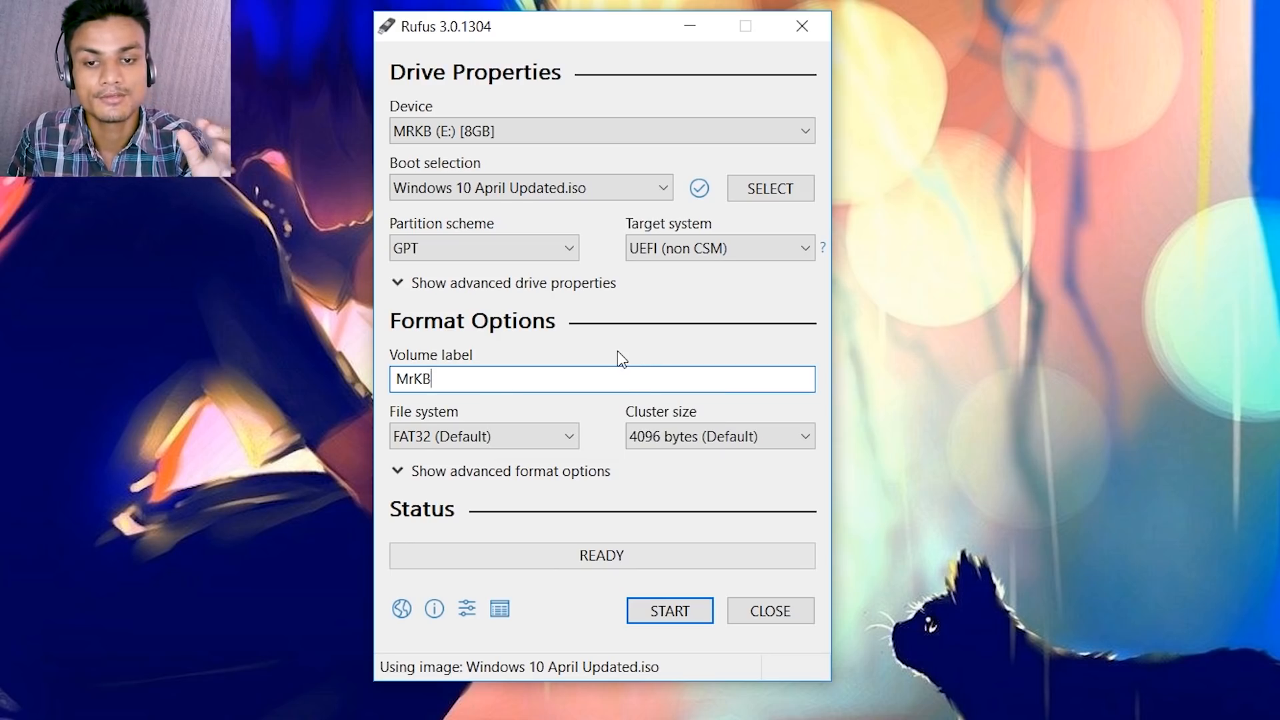
Start writing the Windows 10 image to the USB drive and agree to erase all data on MRKB (E:).
left_click(685, 618)
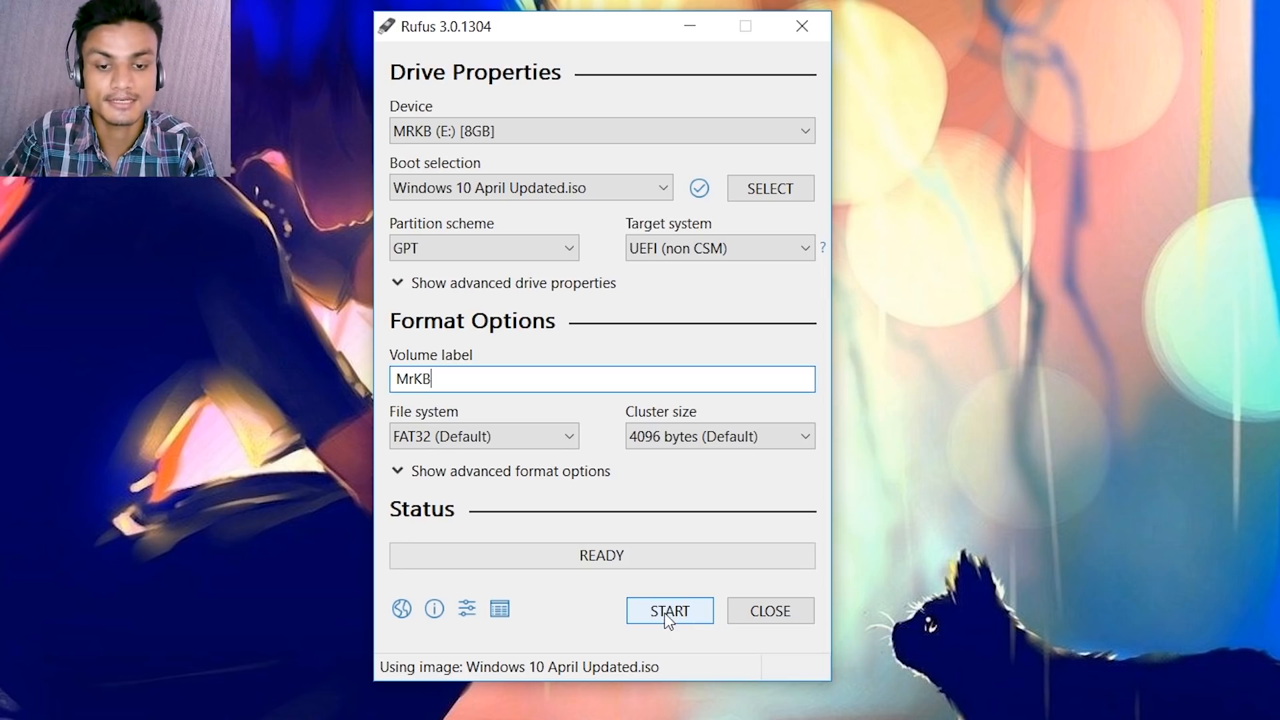
left_click(669, 613)
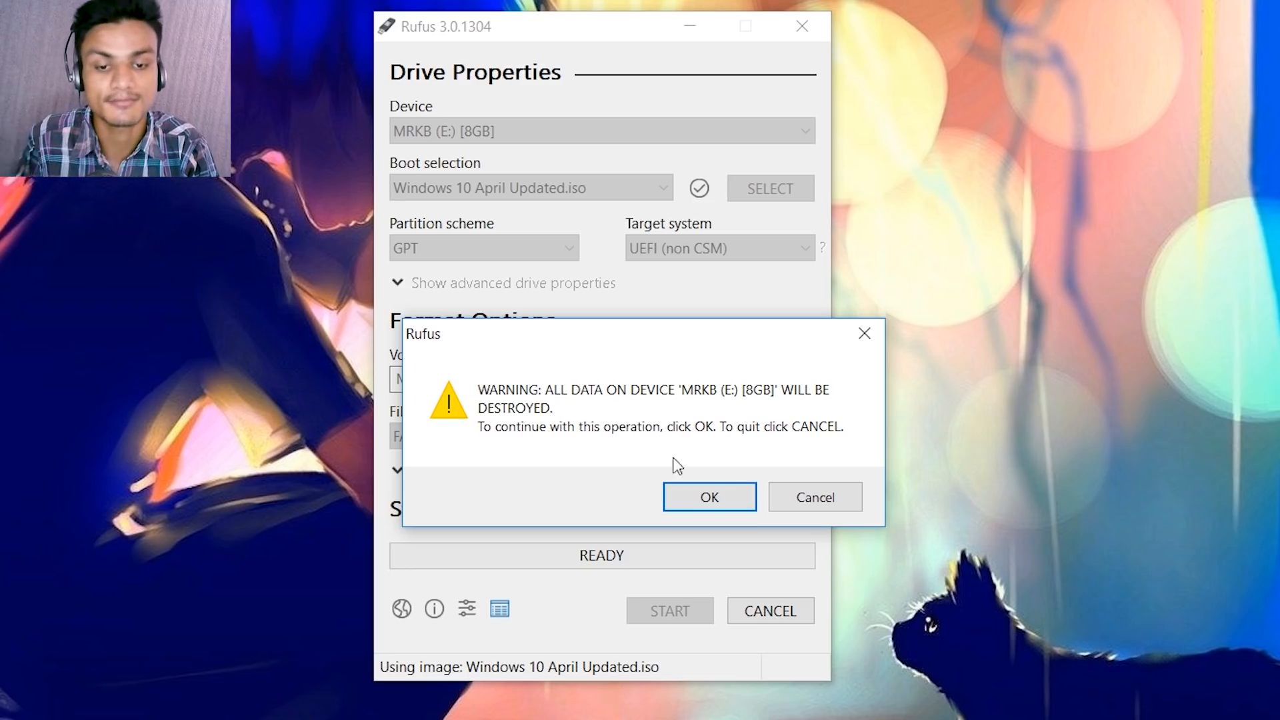
left_click(714, 508)
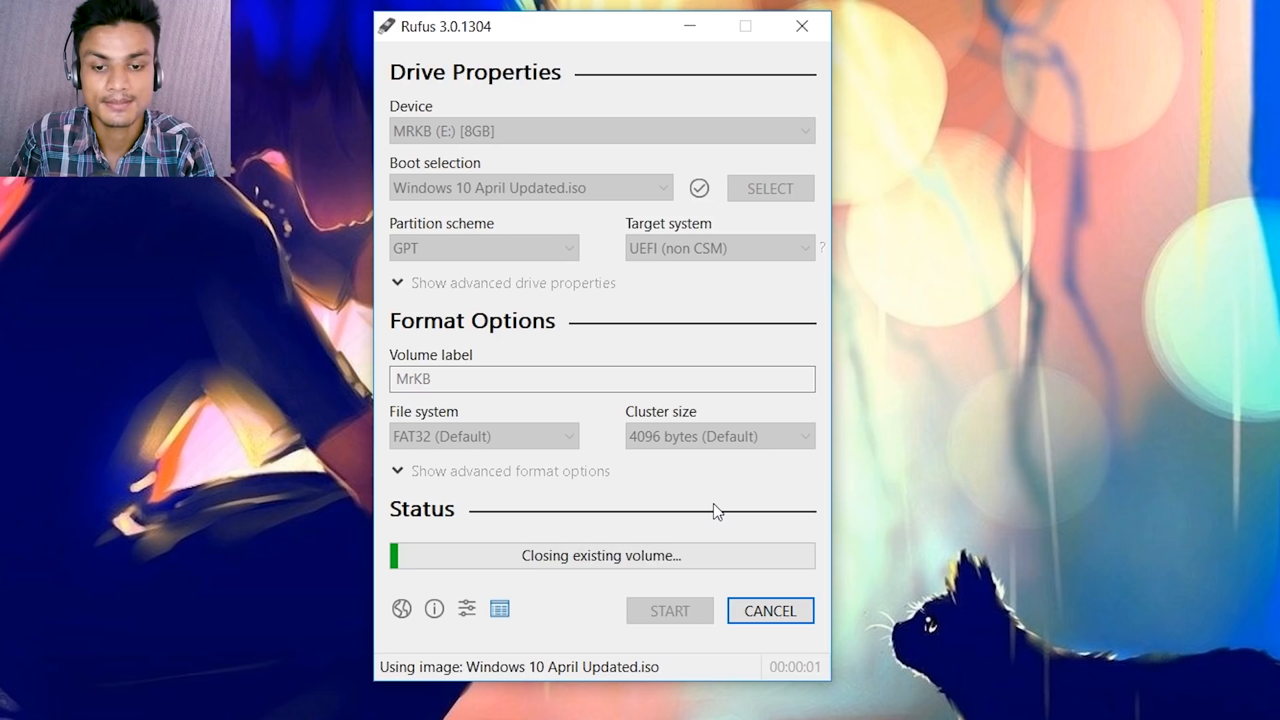
left_click_drag(579, 28, 594, 24)
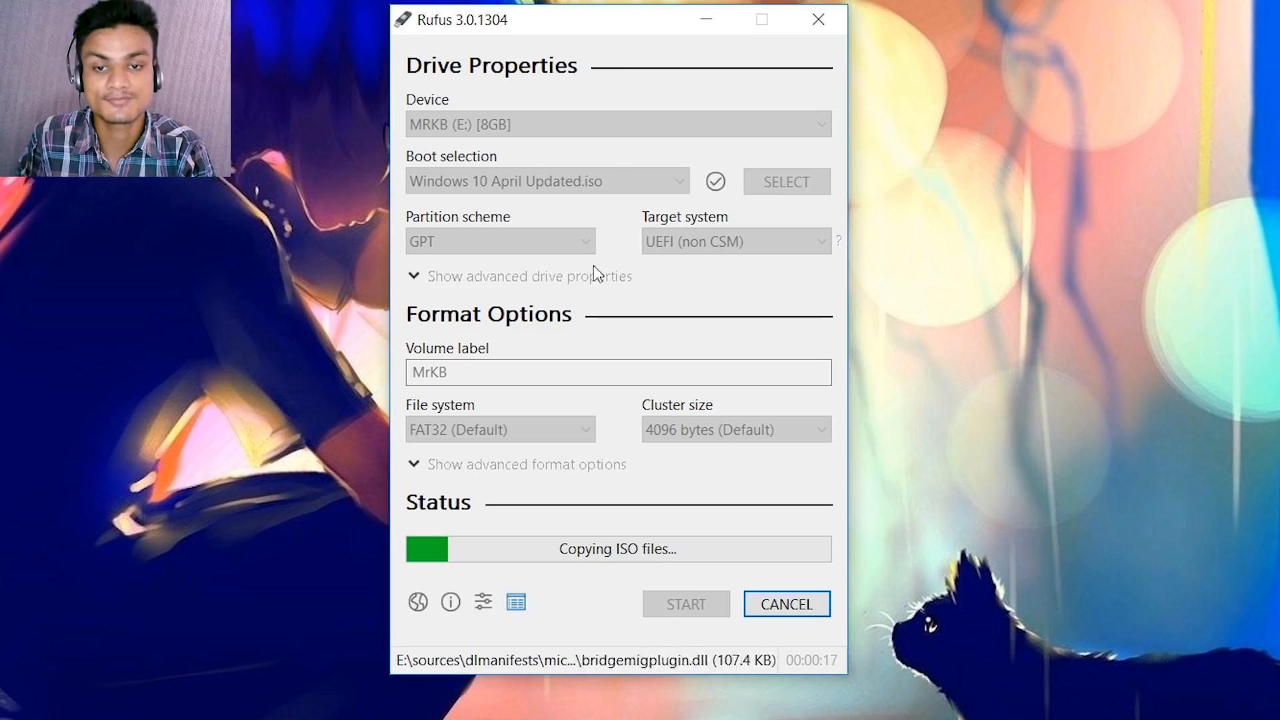
left_click_drag(602, 33, 660, 40)
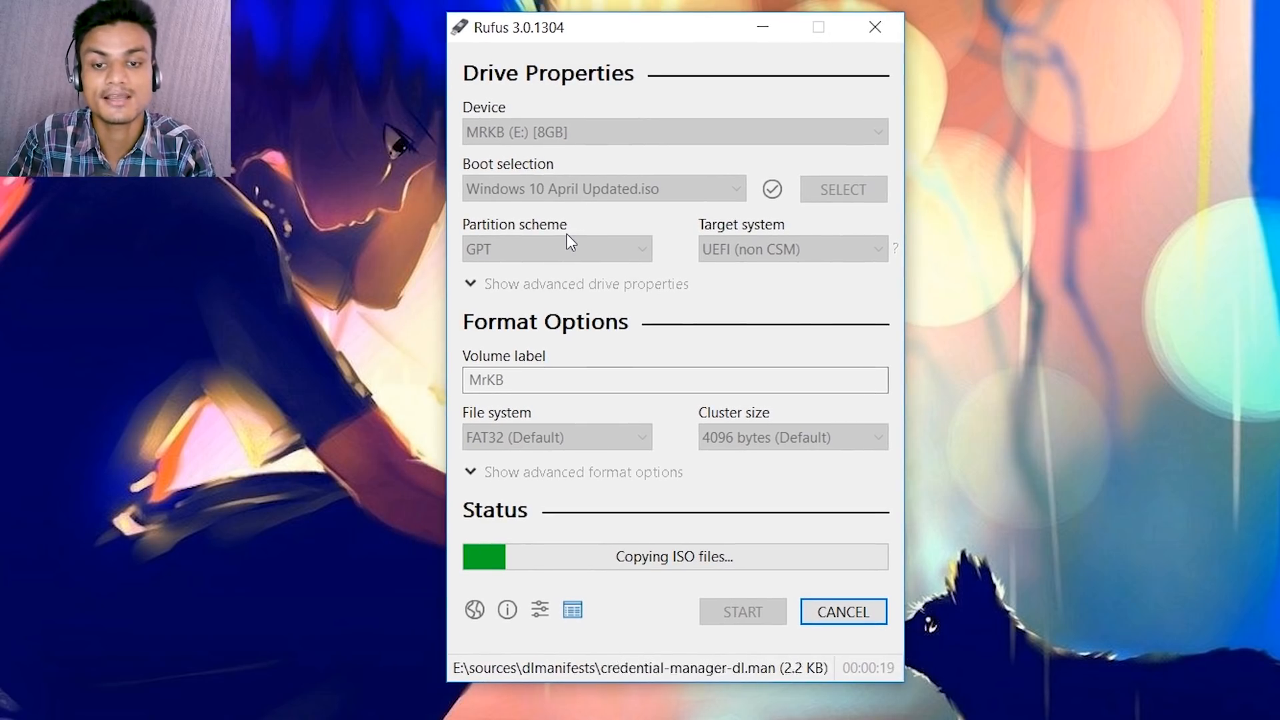